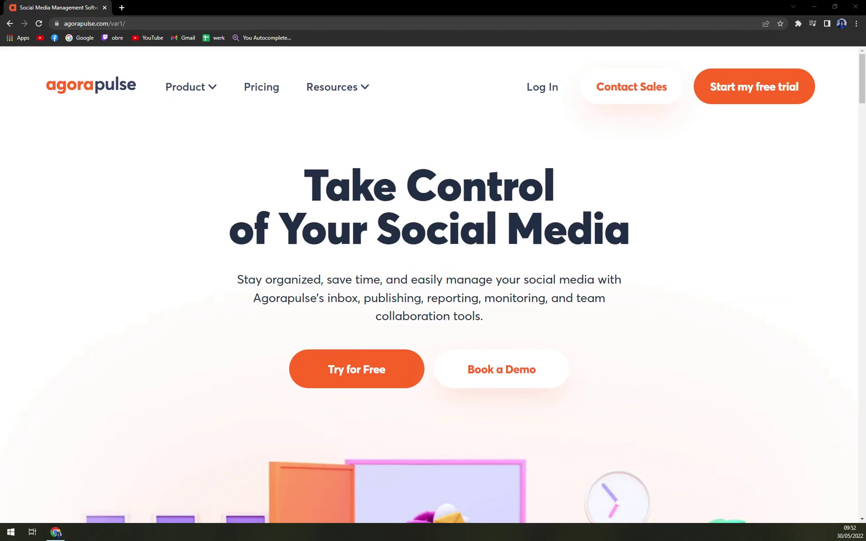
scroll(426, 260, down, 1)
scroll(557, 279, down, 2)
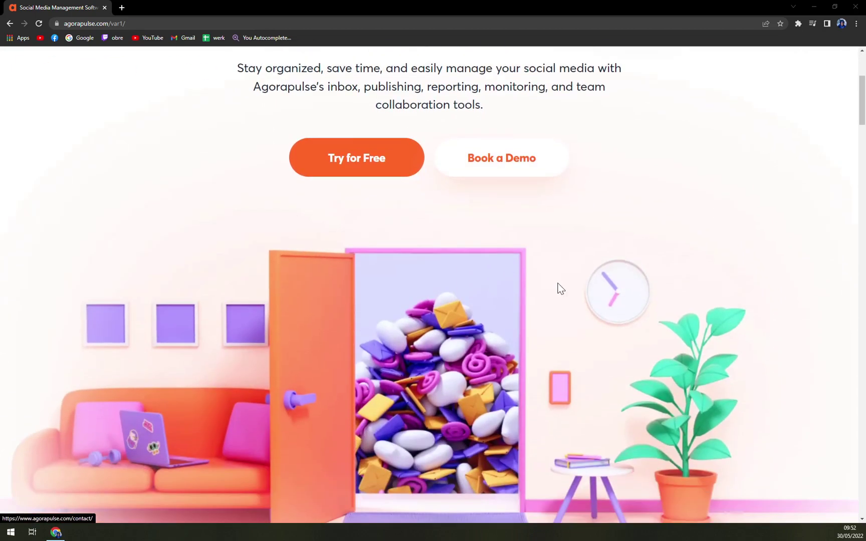
scroll(556, 280, down, 2)
scroll(556, 280, down, 1)
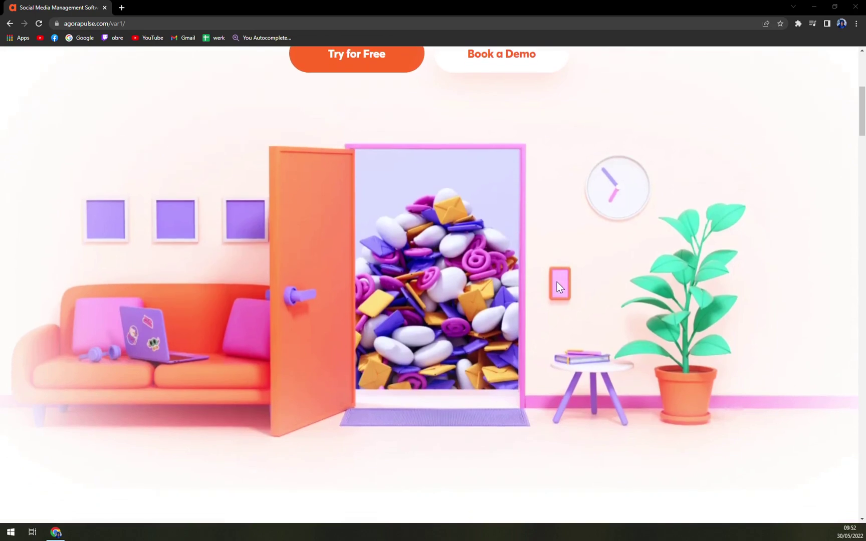
scroll(557, 282, up, 5)
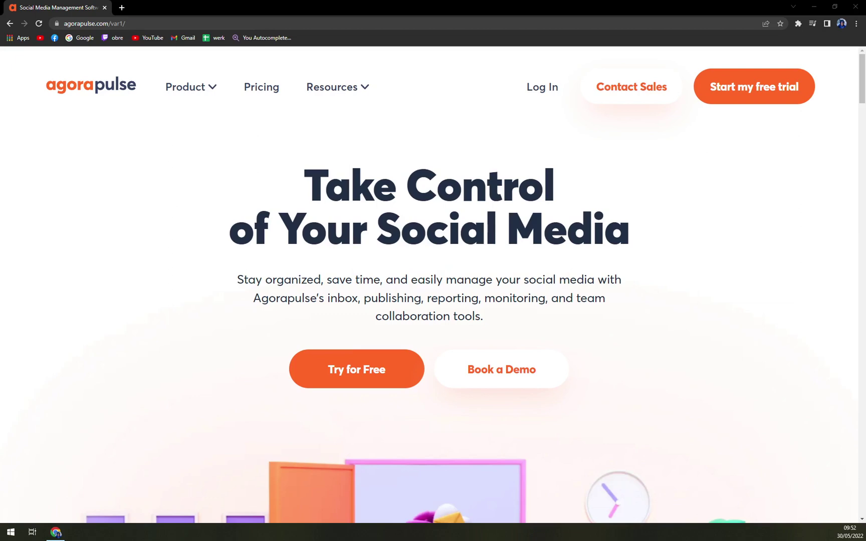
scroll(433, 304, down, 3)
scroll(433, 305, down, 4)
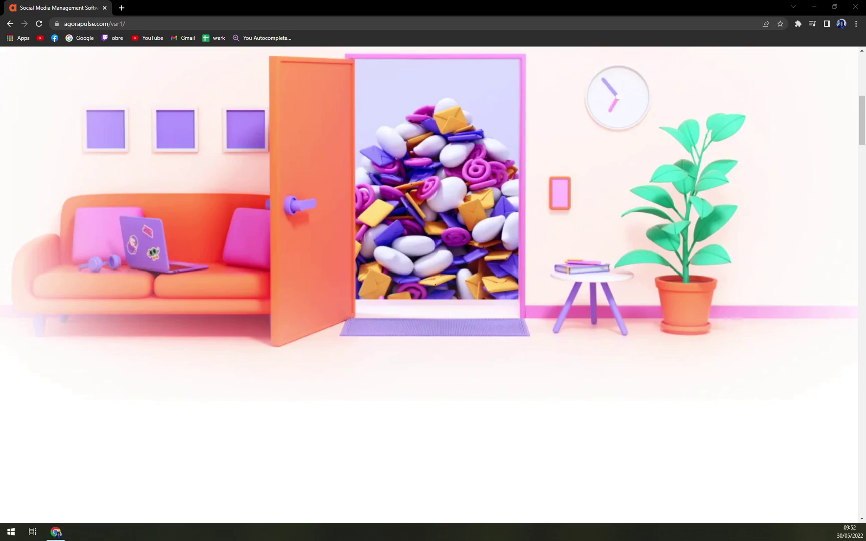
scroll(560, 297, up, 3)
scroll(561, 297, down, 4)
scroll(559, 296, down, 5)
scroll(560, 296, down, 2)
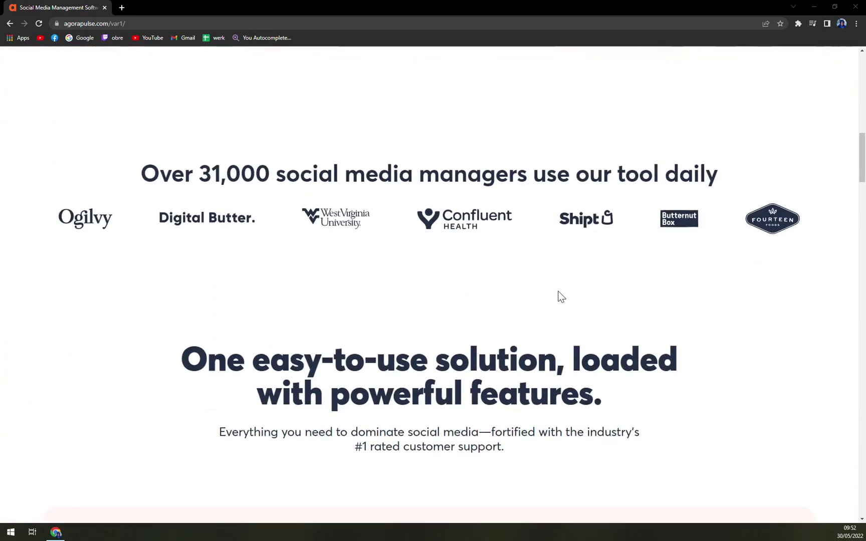
scroll(560, 297, down, 2)
scroll(559, 296, down, 1)
scroll(560, 296, down, 2)
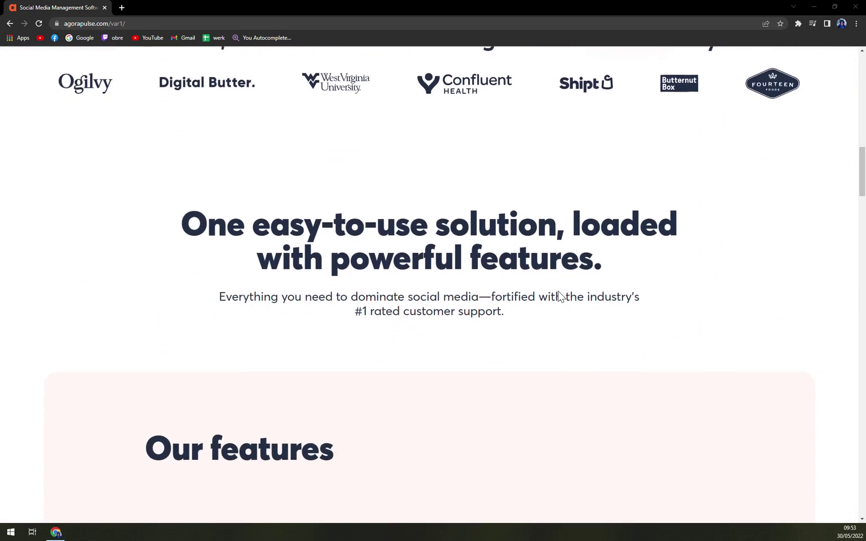
scroll(560, 296, down, 2)
scroll(560, 296, down, 1)
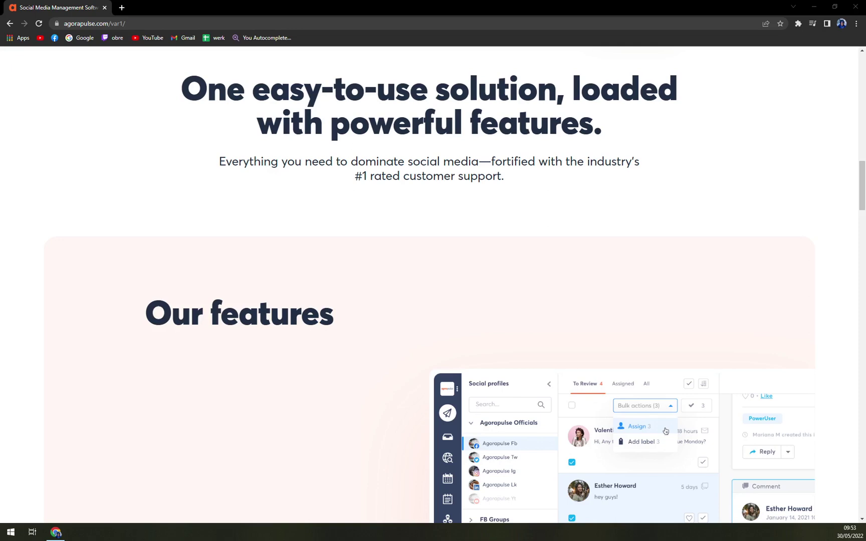
scroll(753, 253, up, 1)
scroll(753, 254, down, 4)
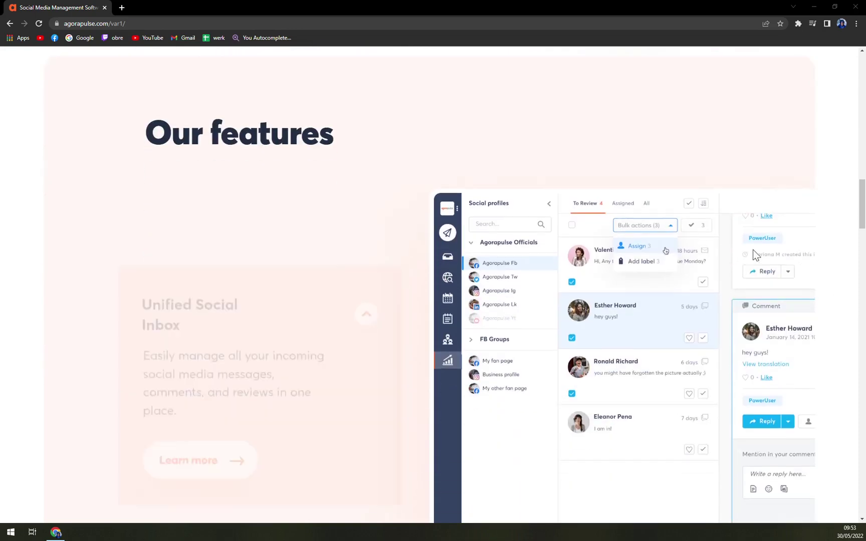
scroll(753, 254, down, 3)
scroll(813, 239, down, 3)
scroll(840, 190, up, 4)
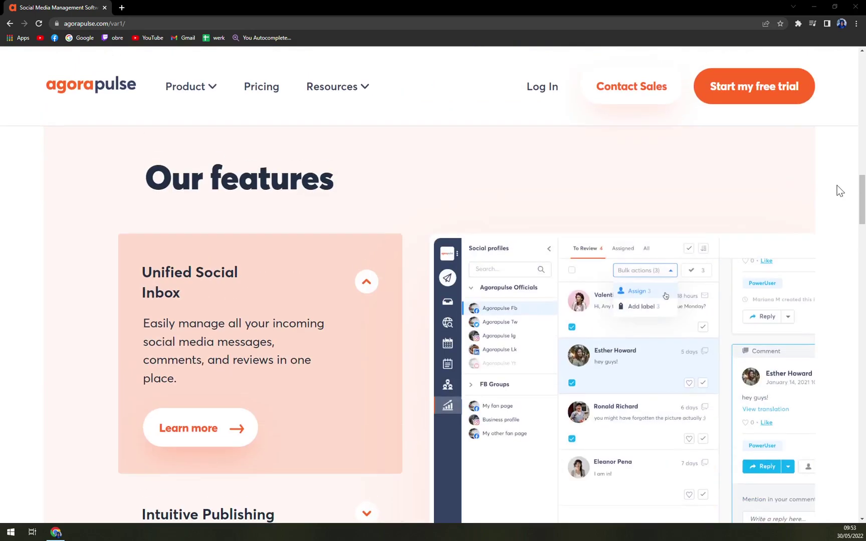
scroll(840, 190, up, 5)
scroll(835, 185, up, 5)
scroll(834, 184, up, 4)
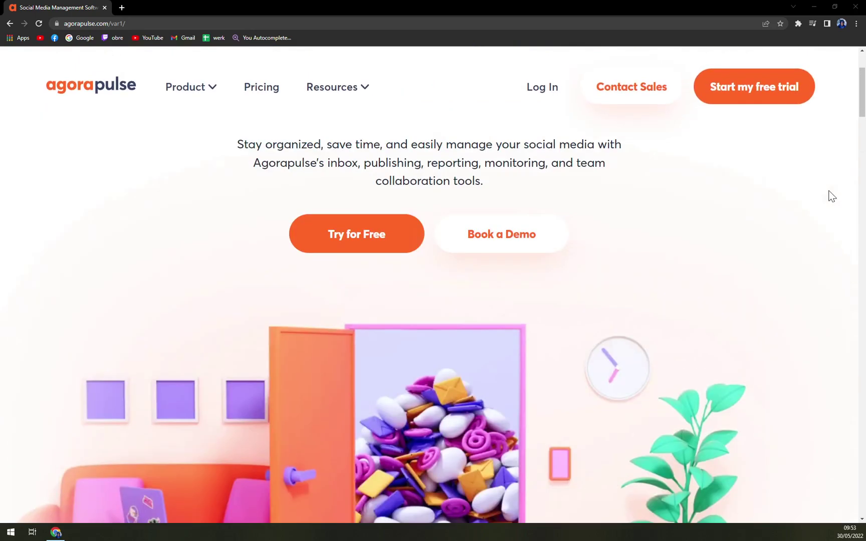
scroll(832, 195, up, 3)
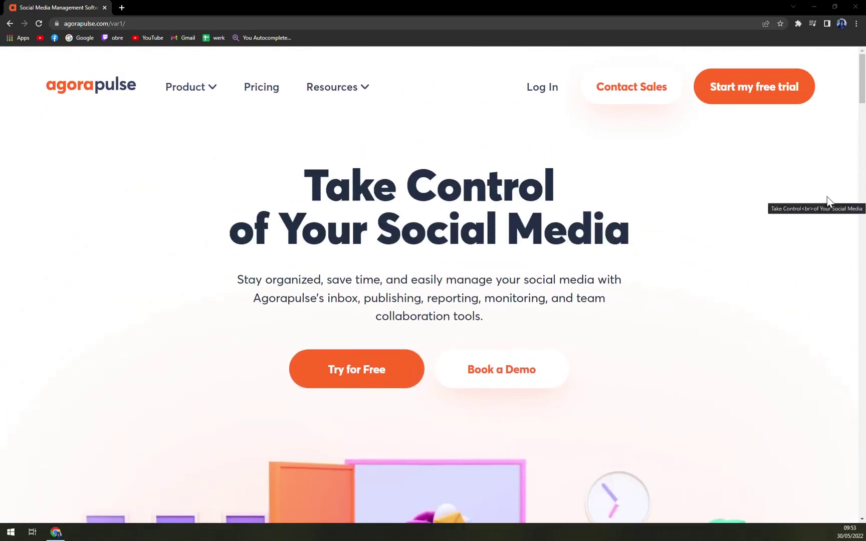
scroll(825, 190, down, 2)
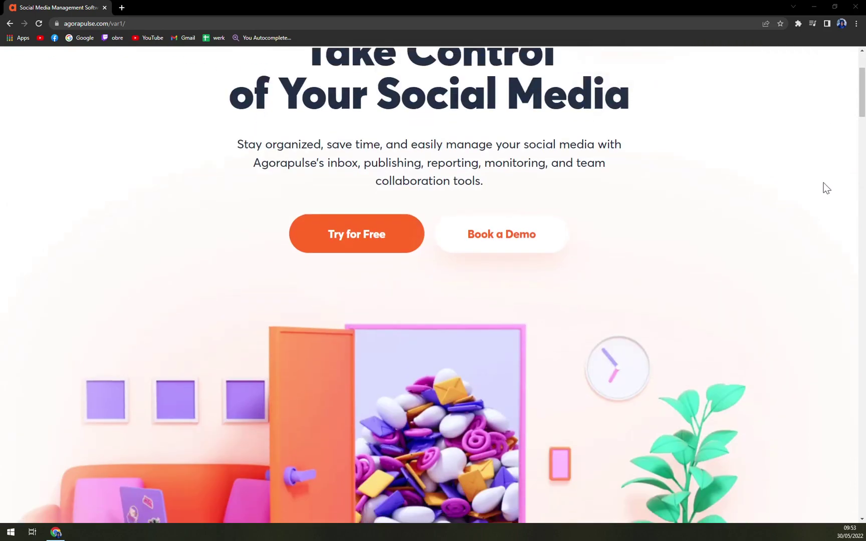
scroll(817, 175, up, 2)
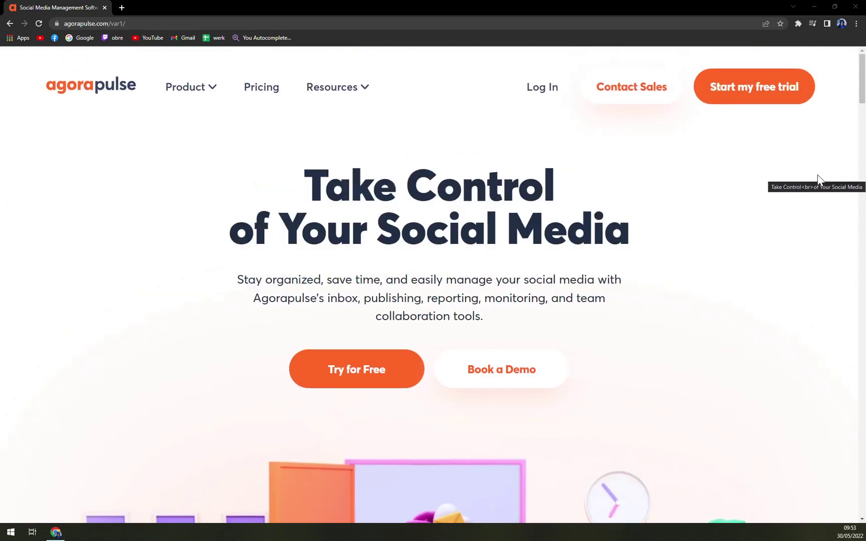
scroll(512, 161, down, 3)
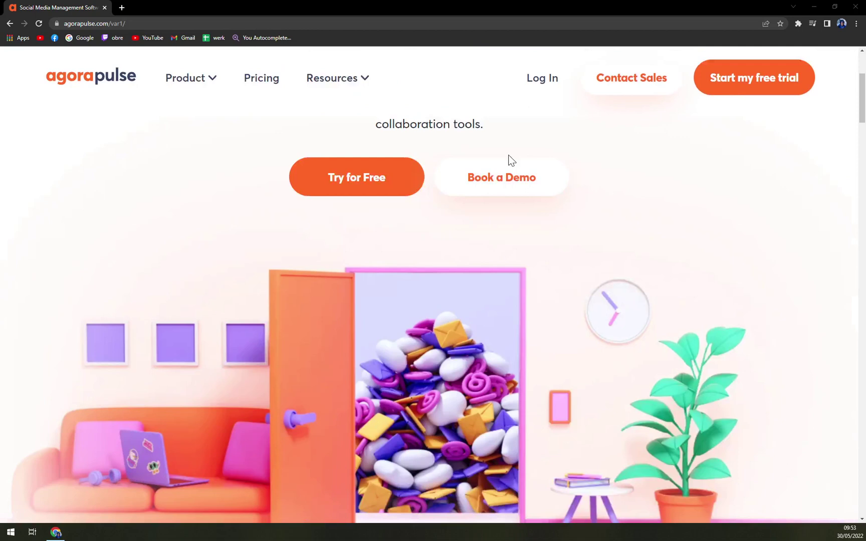
scroll(593, 176, up, 3)
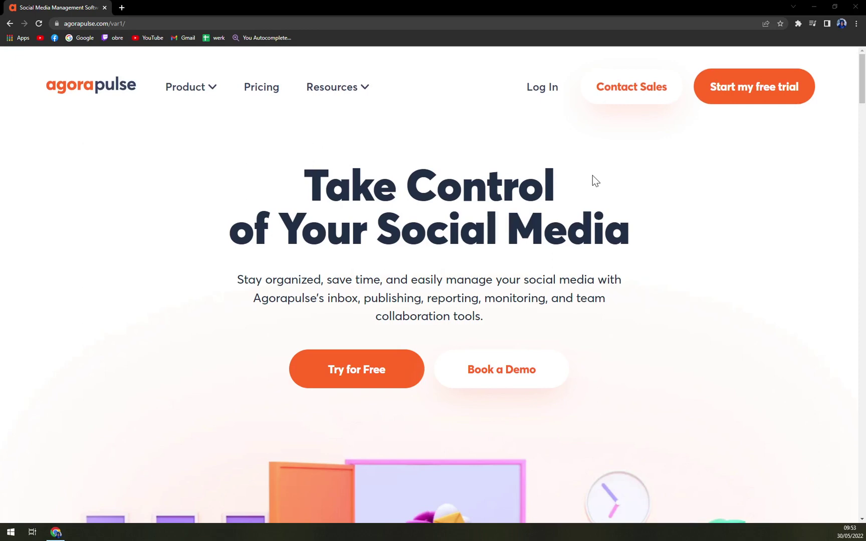
scroll(593, 175, down, 2)
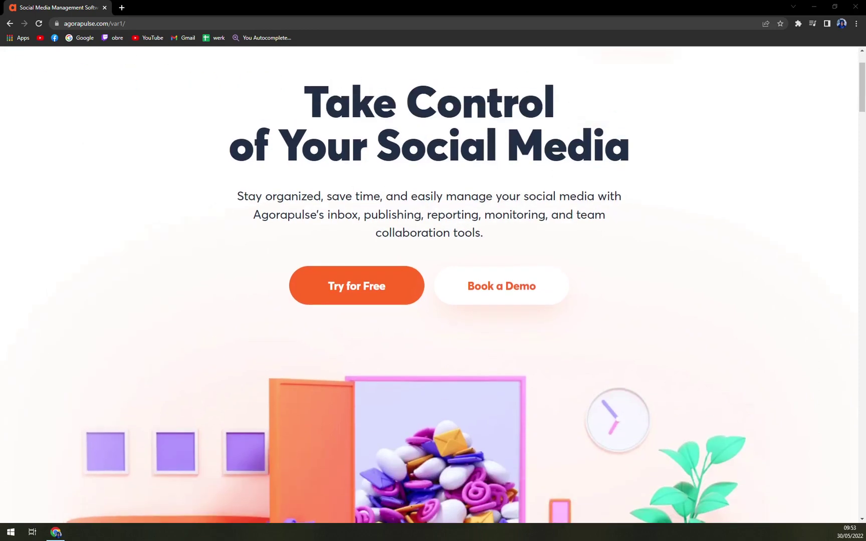
scroll(593, 175, up, 2)
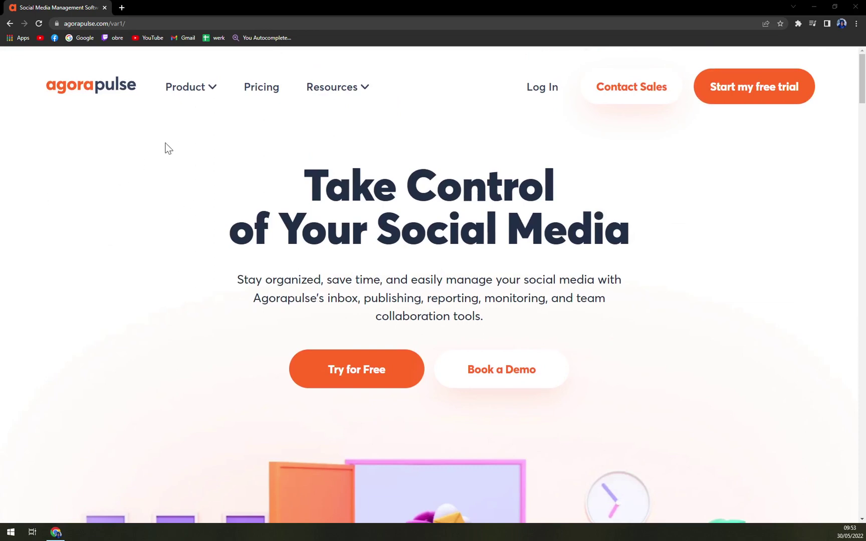
Step: Open the Pricing page, compare billing periods, leave it on Annually, and dismiss the chat prompt
click(254, 94)
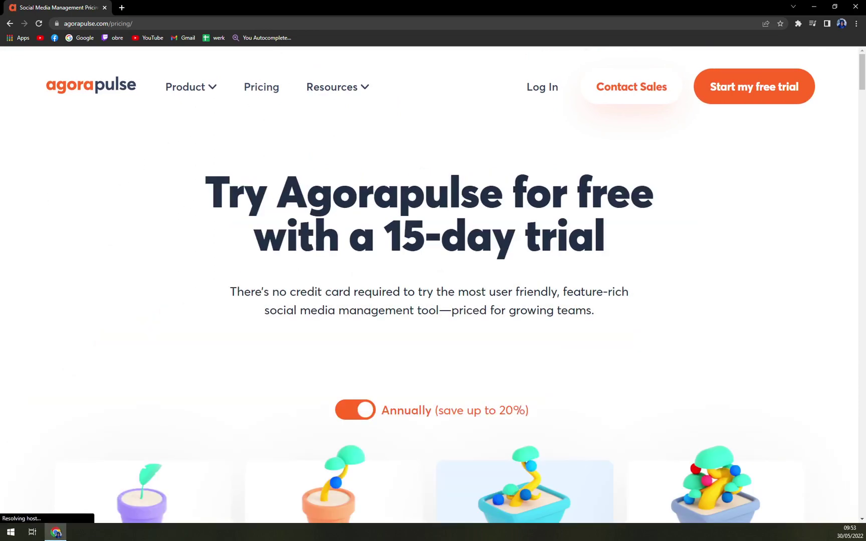
scroll(442, 193, down, 5)
scroll(405, 204, up, 2)
click(359, 233)
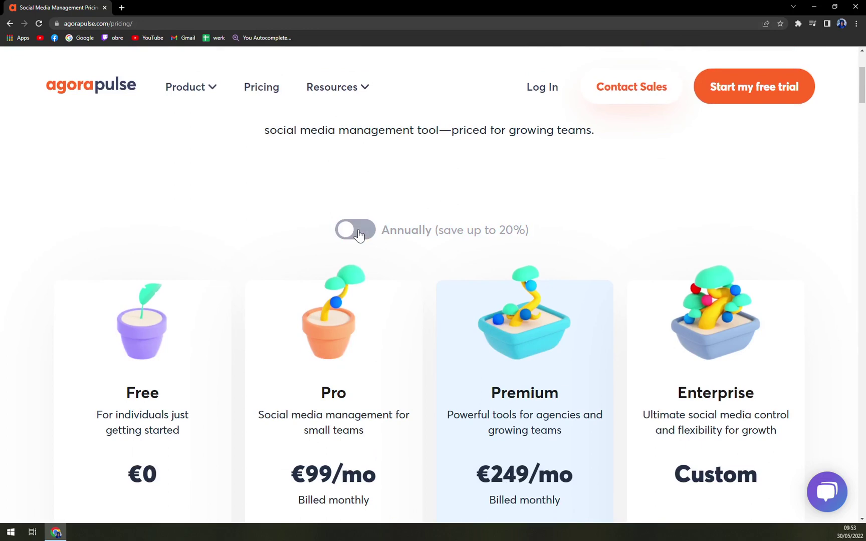
click(359, 234)
click(358, 234)
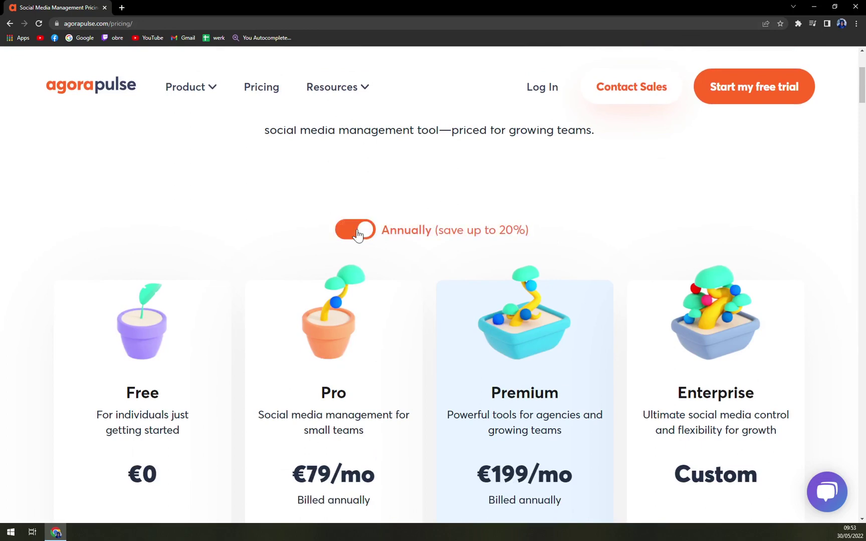
click(359, 234)
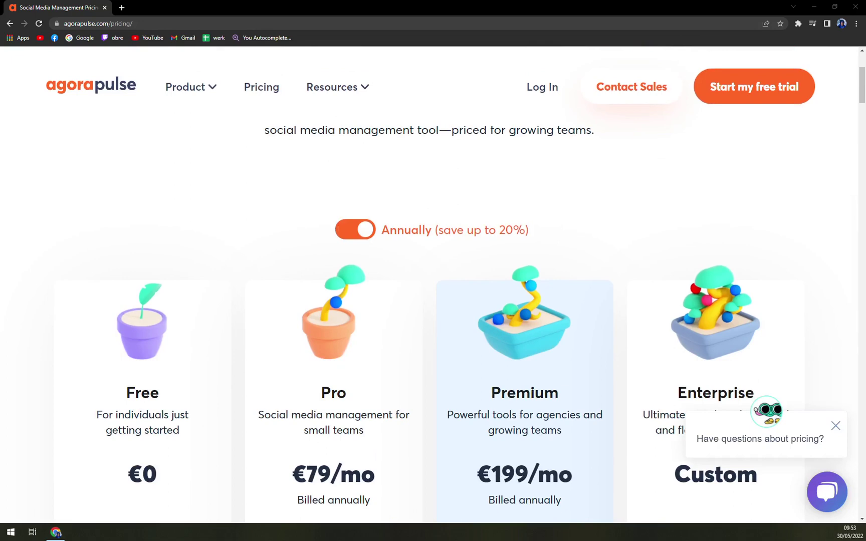
scroll(124, 165, down, 2)
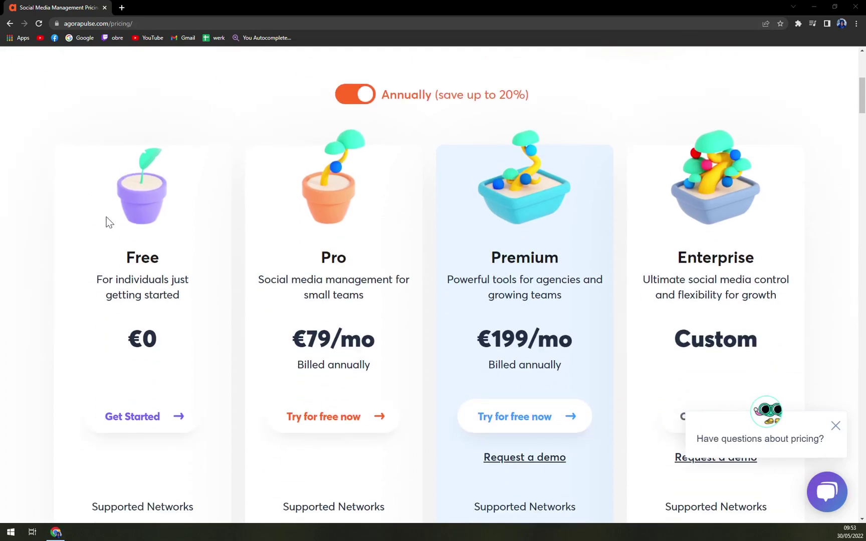
scroll(106, 218, down, 3)
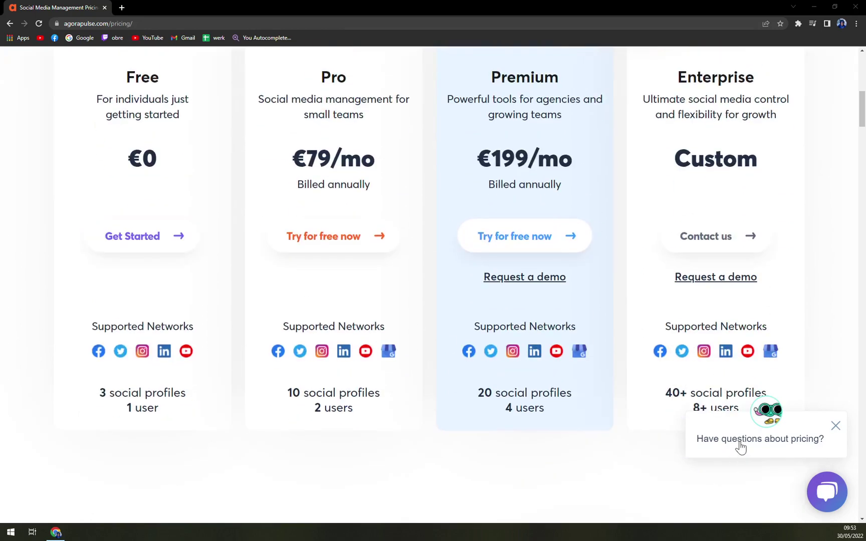
click(836, 425)
scroll(831, 431, up, 3)
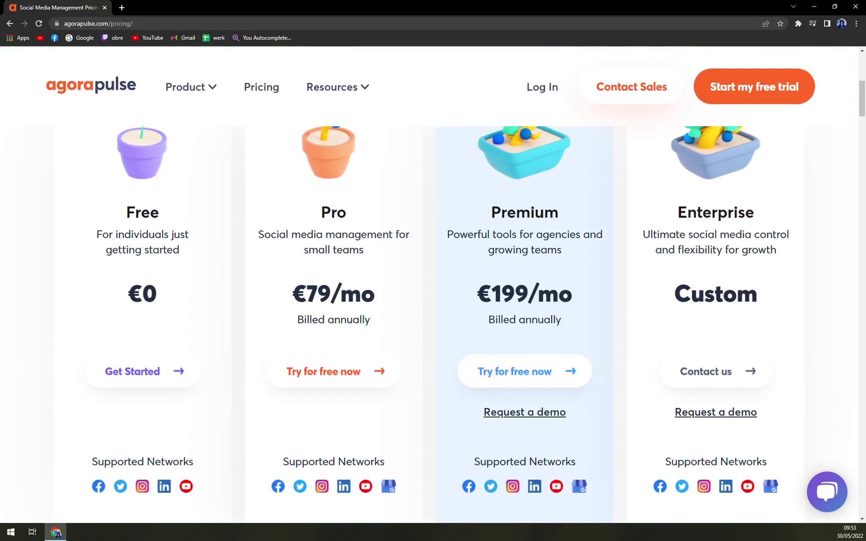
key(ctrl+minus)
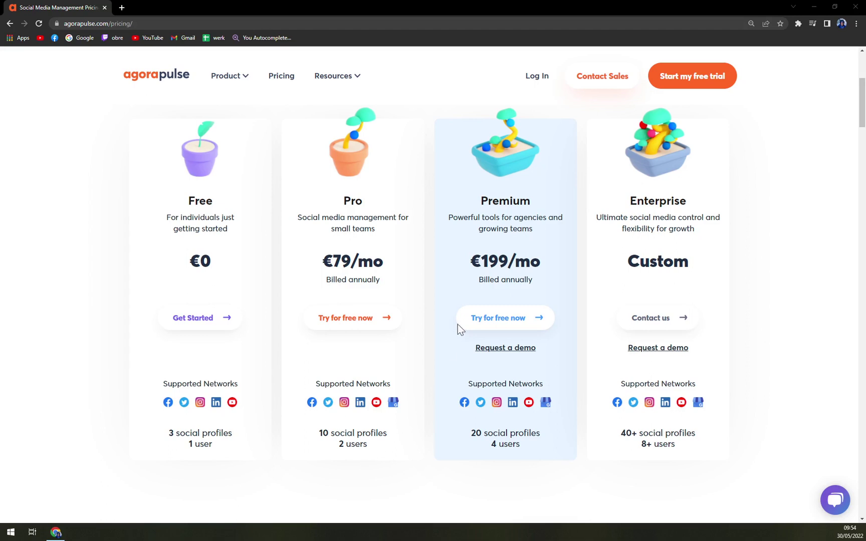
scroll(458, 324, up, 1)
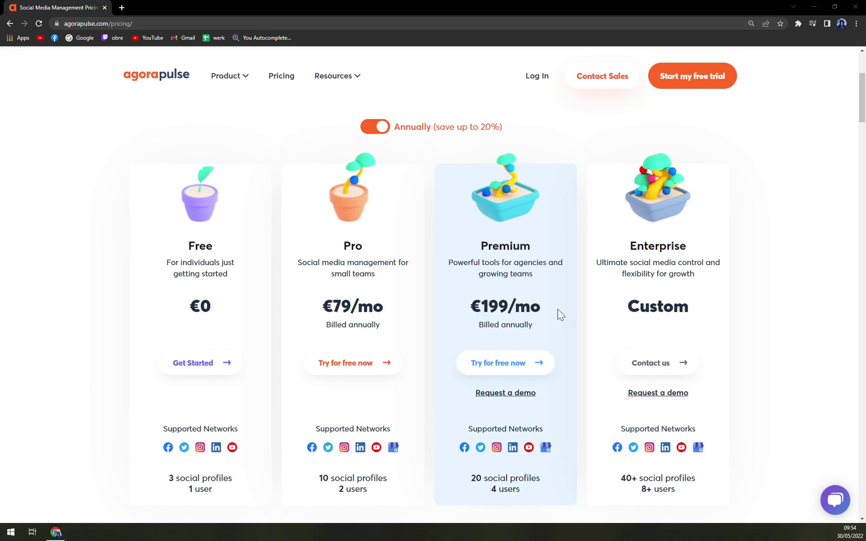
scroll(567, 335, down, 1)
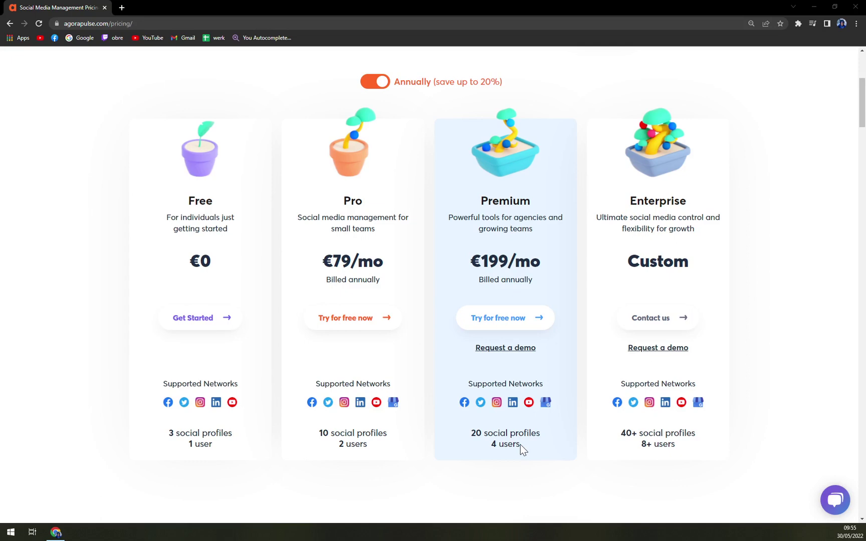
scroll(643, 278, up, 1)
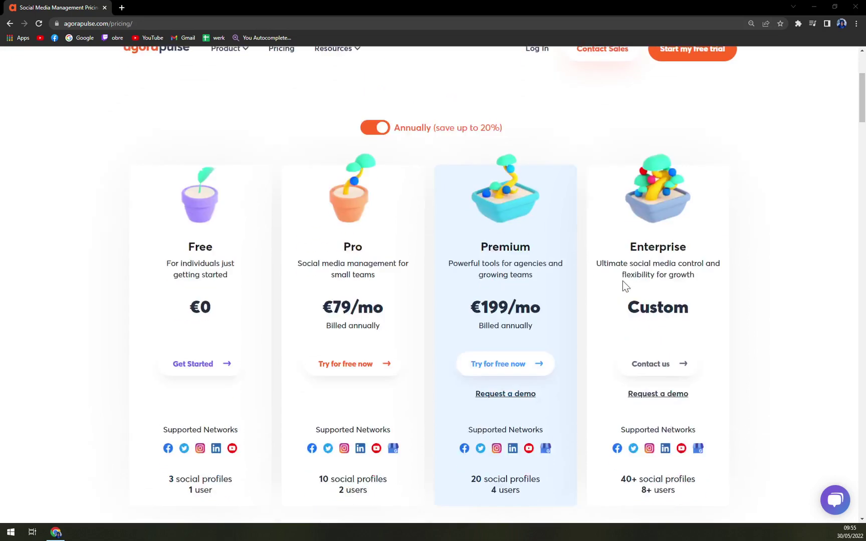
scroll(622, 281, down, 3)
scroll(622, 282, up, 3)
scroll(622, 280, down, 3)
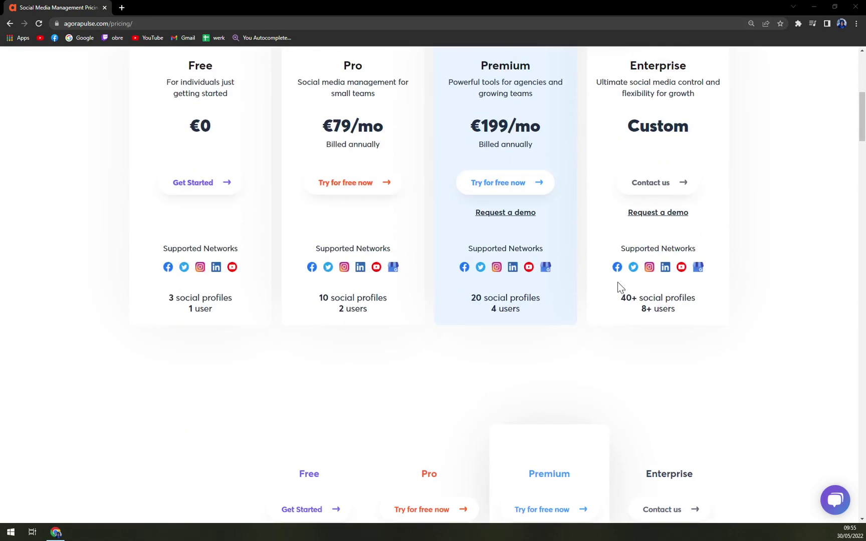
scroll(614, 284, down, 4)
scroll(614, 285, up, 3)
scroll(611, 279, up, 3)
scroll(608, 277, up, 1)
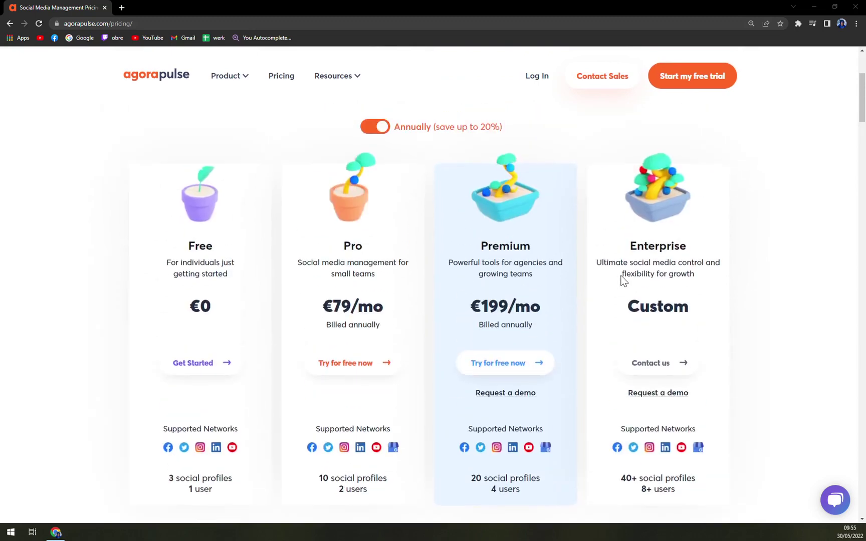
scroll(632, 276, down, 3)
scroll(632, 275, down, 3)
scroll(637, 275, down, 3)
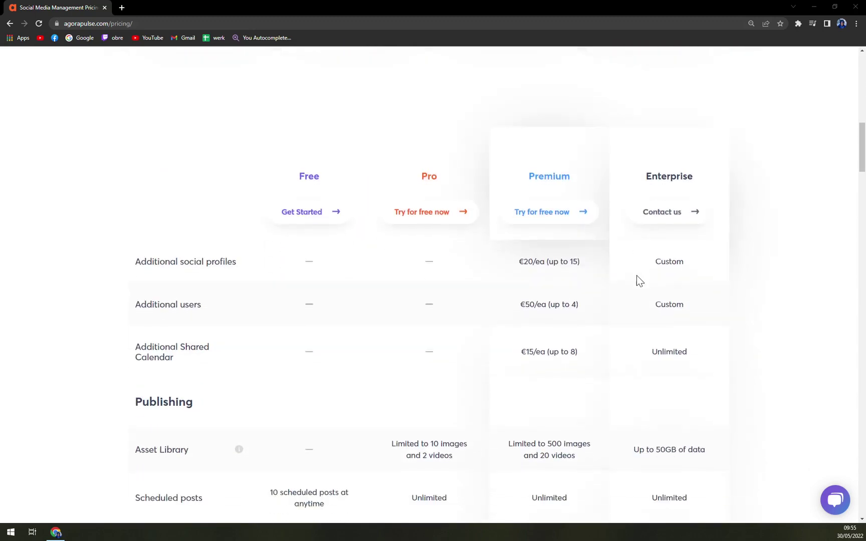
scroll(636, 276, down, 3)
scroll(639, 275, up, 3)
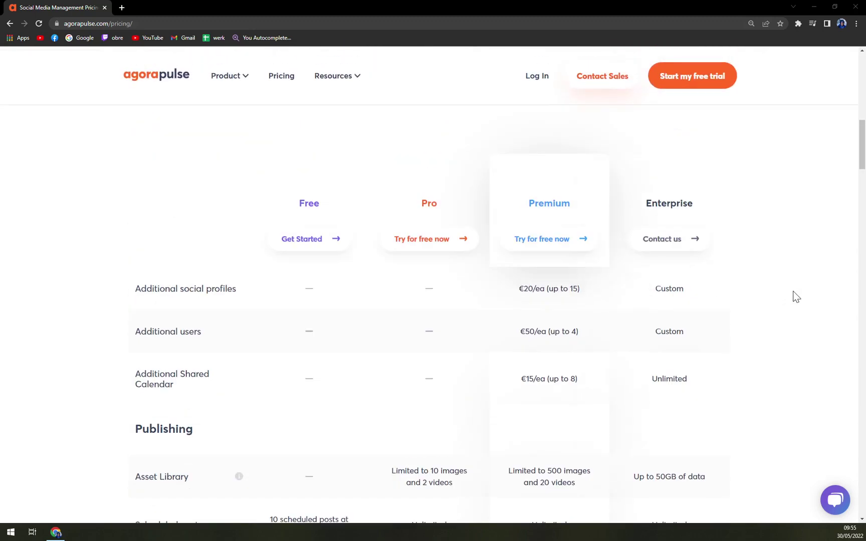
scroll(615, 217, down, 1)
scroll(615, 216, down, 3)
scroll(554, 291, down, 3)
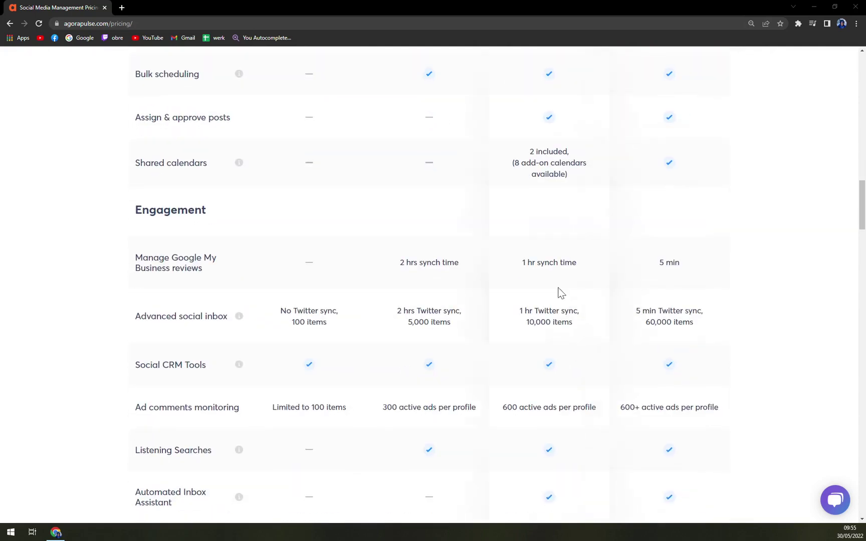
scroll(541, 287, down, 3)
scroll(537, 281, down, 5)
drag(862, 270, 862, 301)
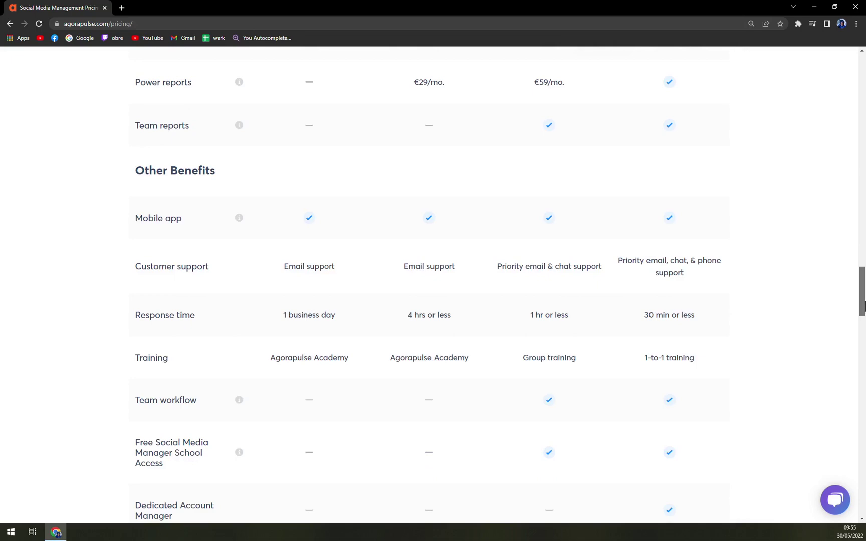
drag(862, 297, 860, 61)
scroll(473, 270, down, 2)
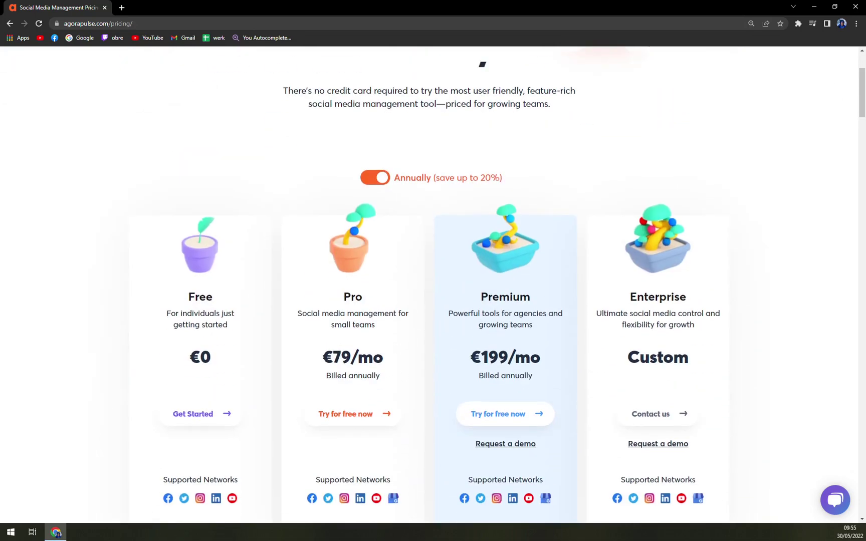
Step: Register a Free plan account with business email, pasted confirmation email and password
click(203, 416)
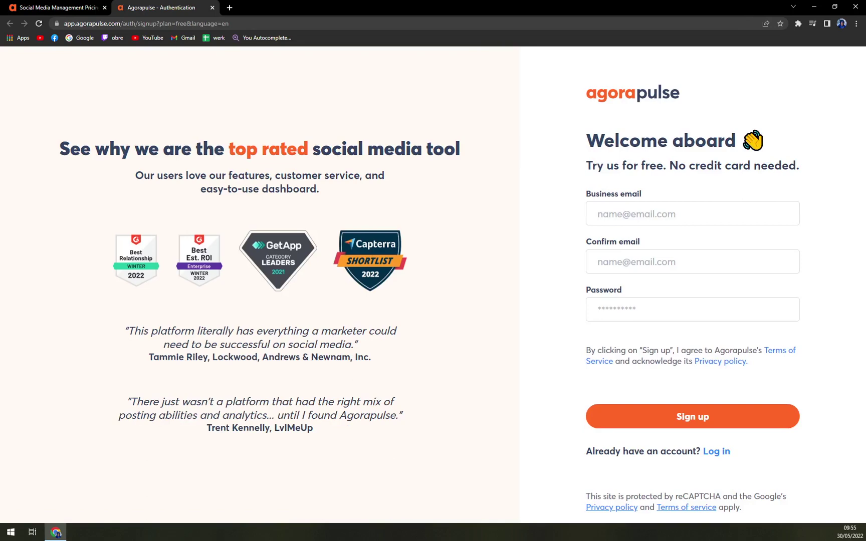
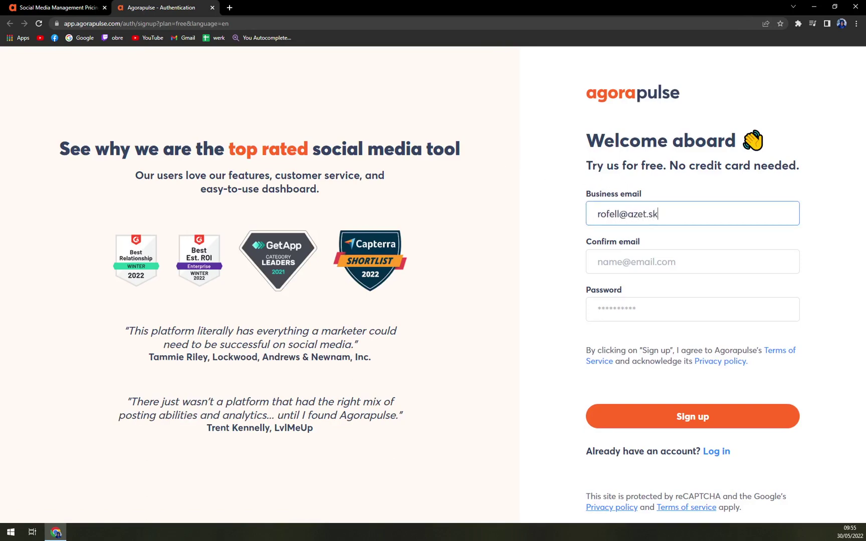
key(Tab)
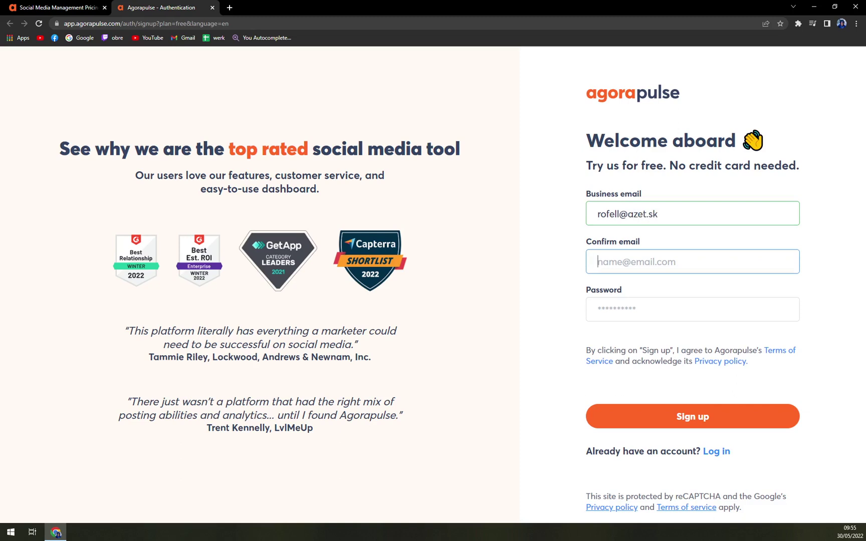
key(shift+Tab)
key(ctrl+c)
key(Tab)
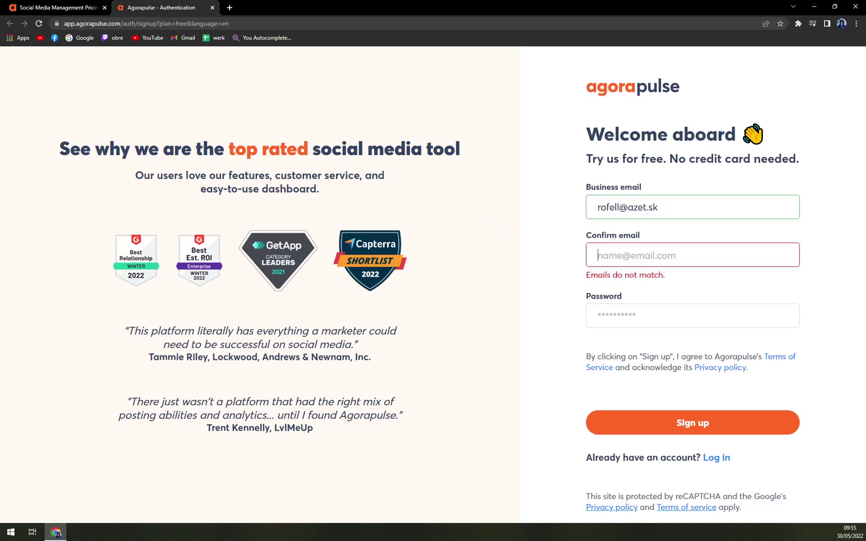
key(ctrl+v)
key(Tab)
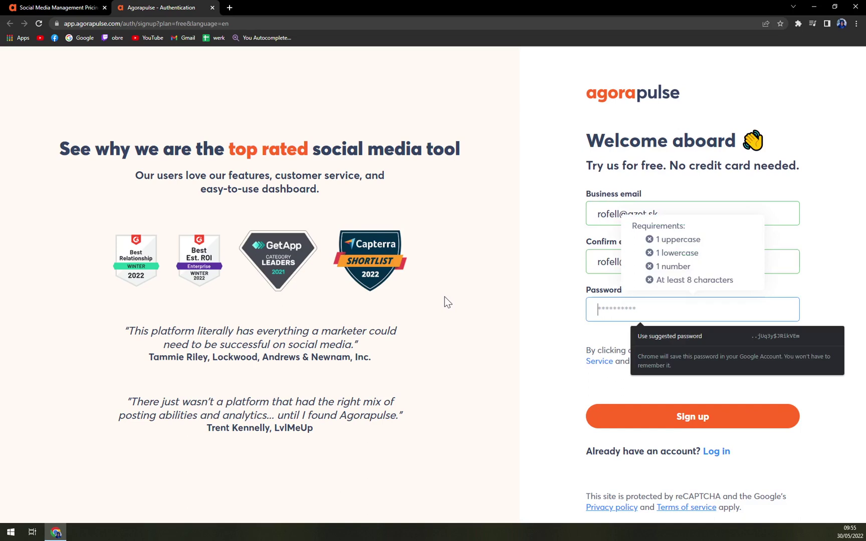
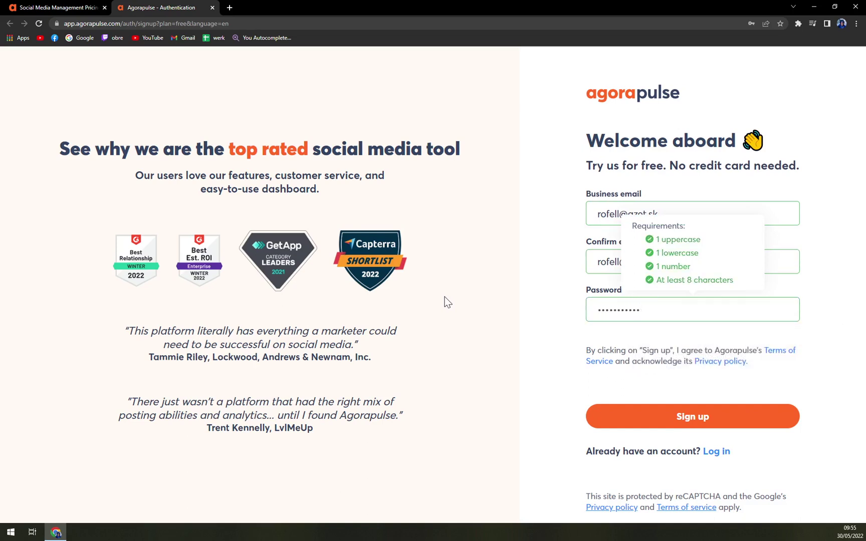
click(554, 379)
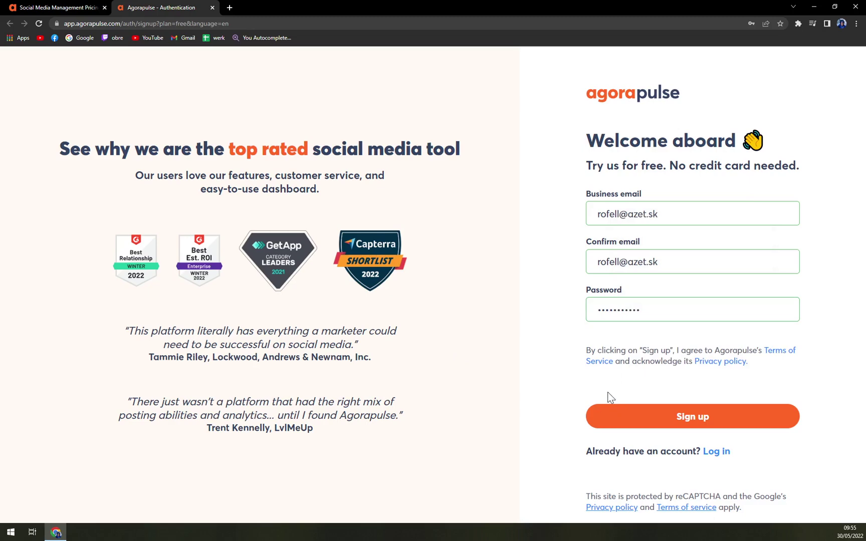
click(604, 415)
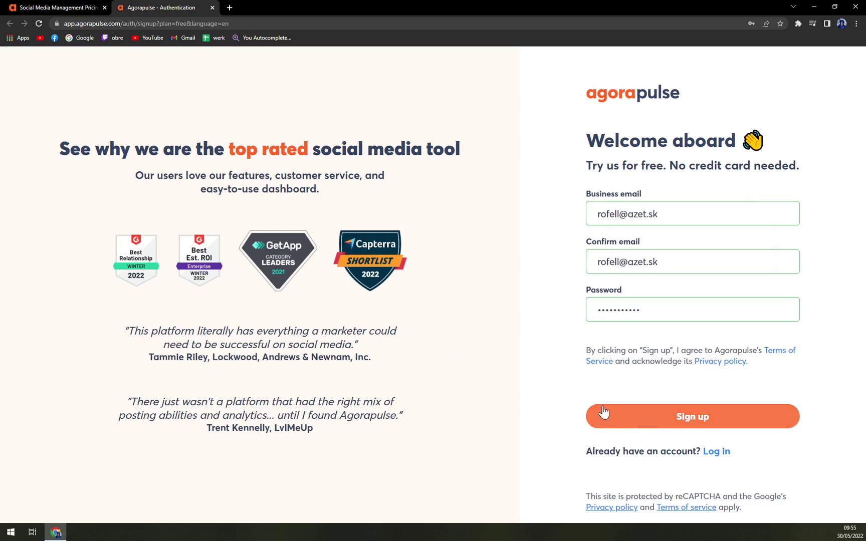
click(732, 150)
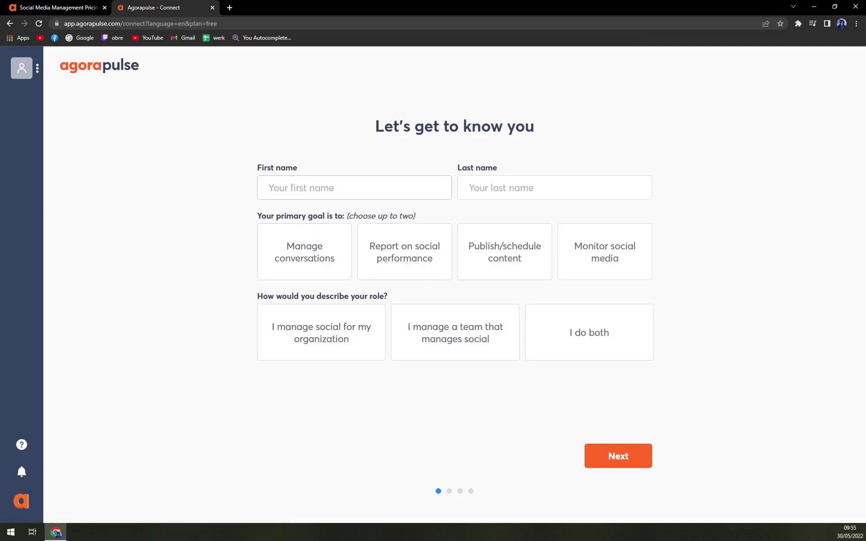
Step: Enter the name, pick Monitor social media and Manage conversations, and choose the organization role
click(351, 188)
text(Mat)
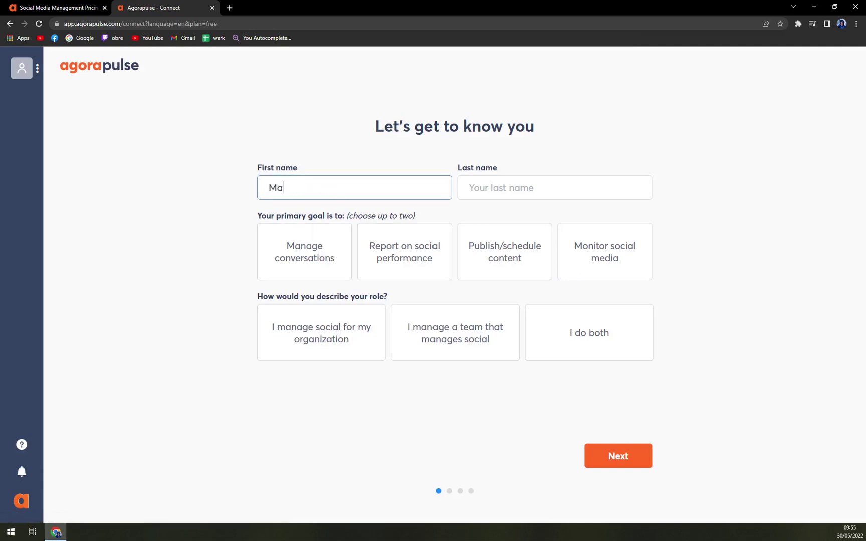
key(Tab)
text(Ki)
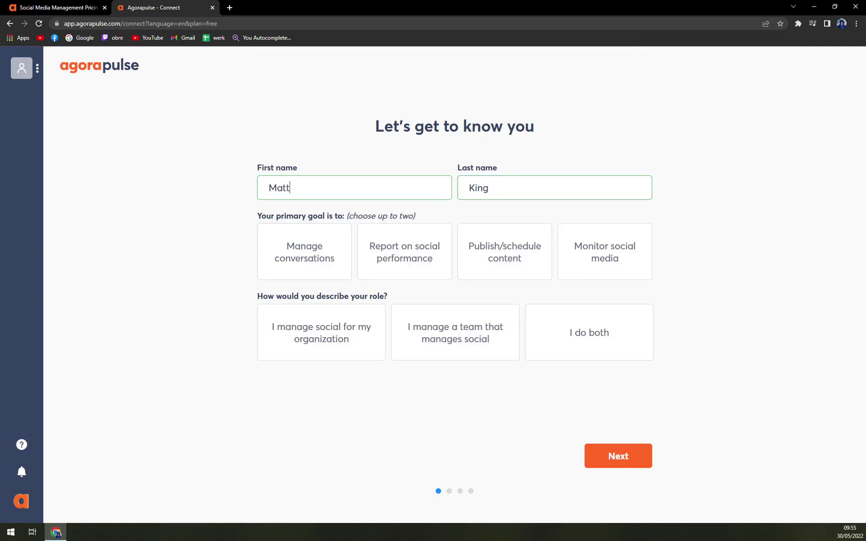
click(580, 245)
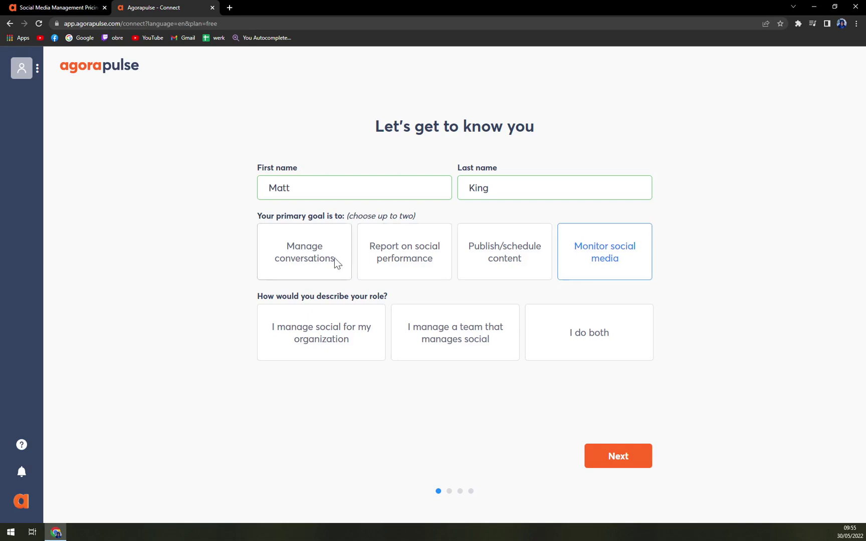
double_click(321, 263)
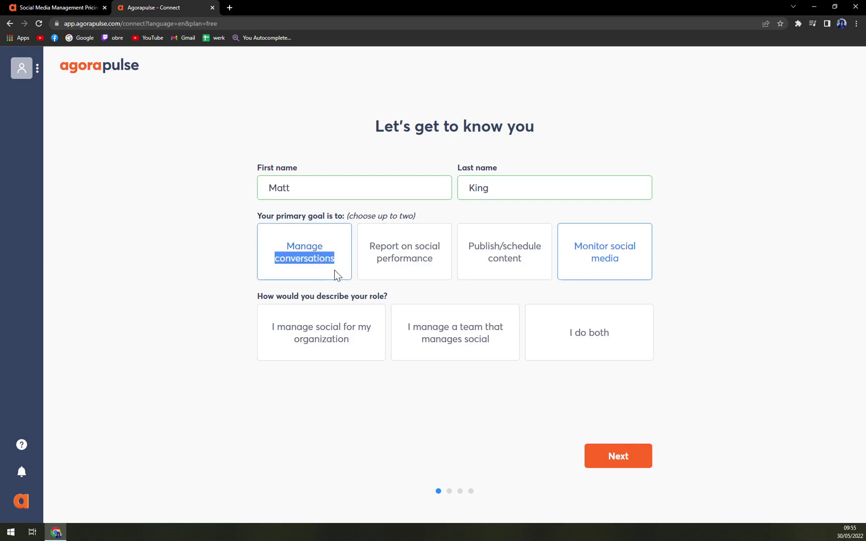
click(239, 299)
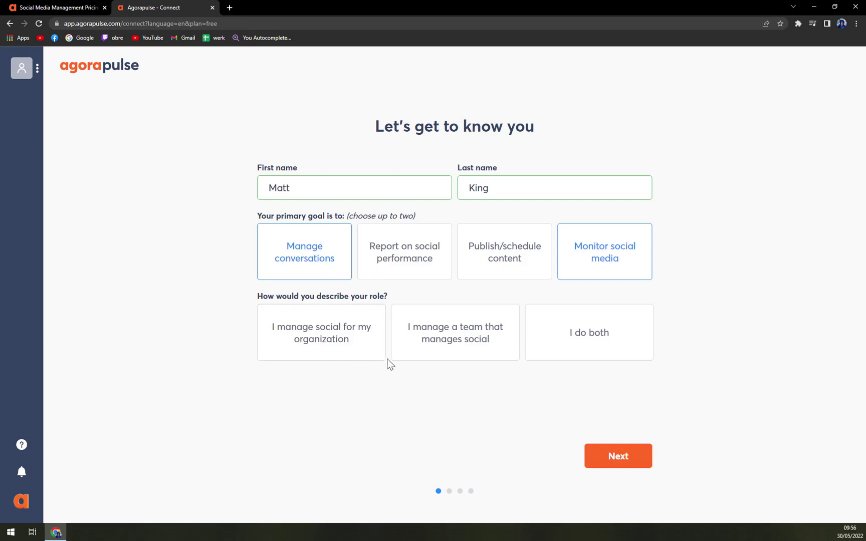
click(349, 353)
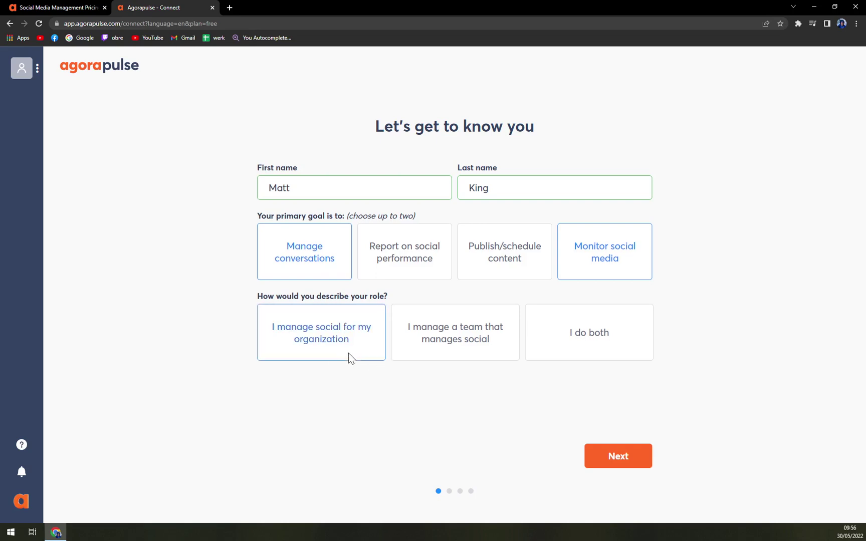
click(624, 455)
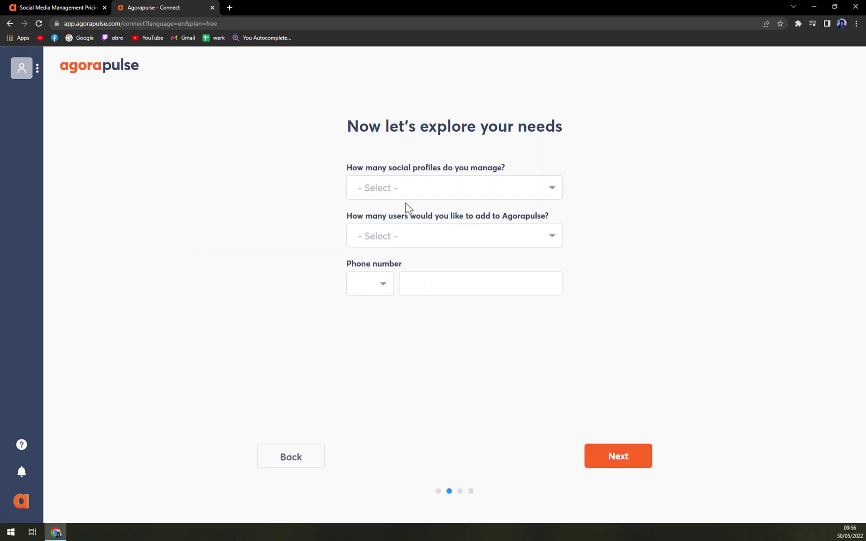
Step: Choose 1 to 10 social profiles, 1 to 2 users, and Slovakia's +421 code
click(396, 189)
click(386, 220)
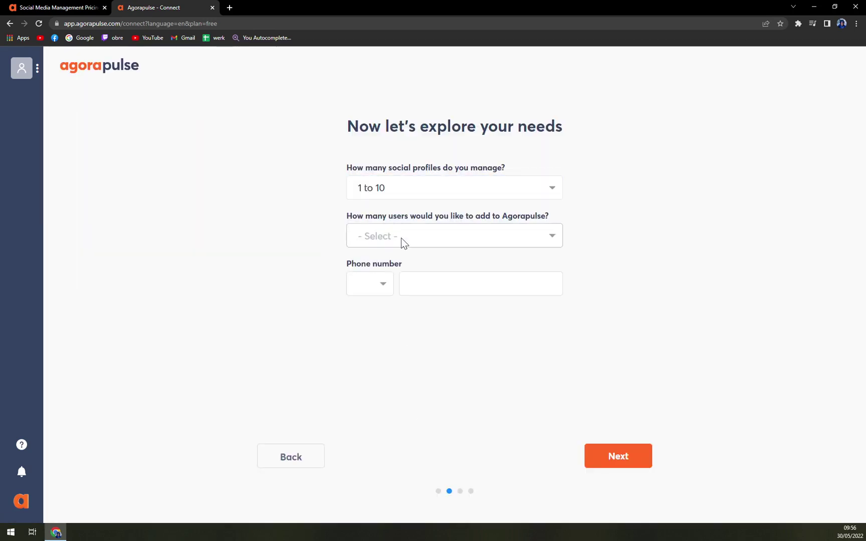
click(401, 239)
click(380, 270)
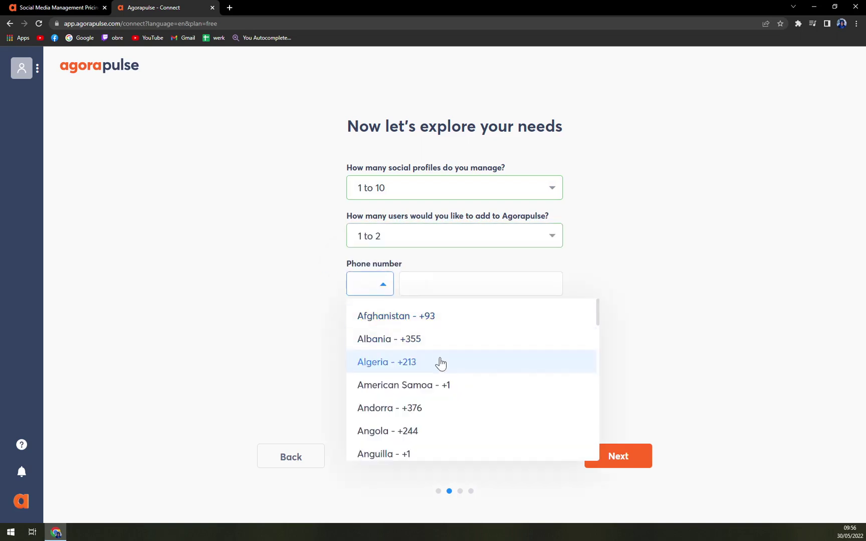
scroll(443, 362, down, 5)
scroll(450, 360, down, 3)
scroll(450, 360, down, 4)
scroll(450, 361, up, 2)
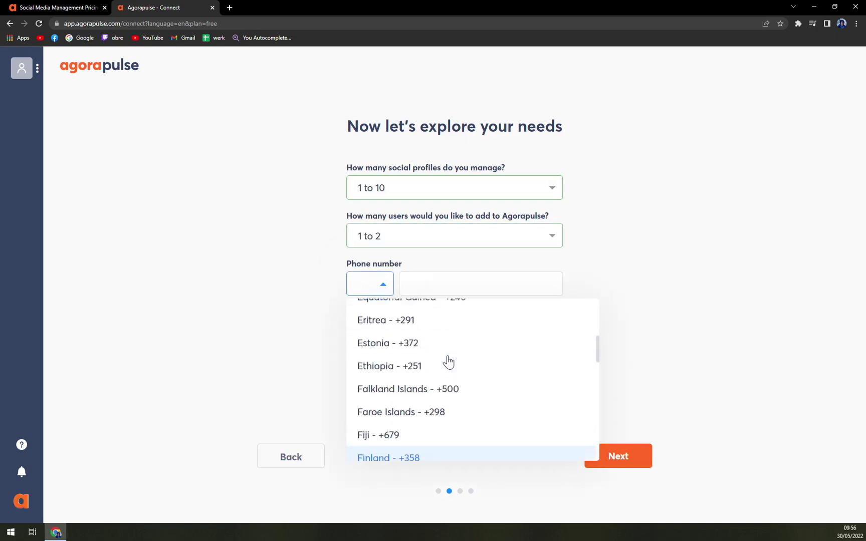
scroll(450, 360, up, 1)
scroll(447, 361, down, 5)
scroll(447, 361, down, 3)
scroll(447, 360, down, 3)
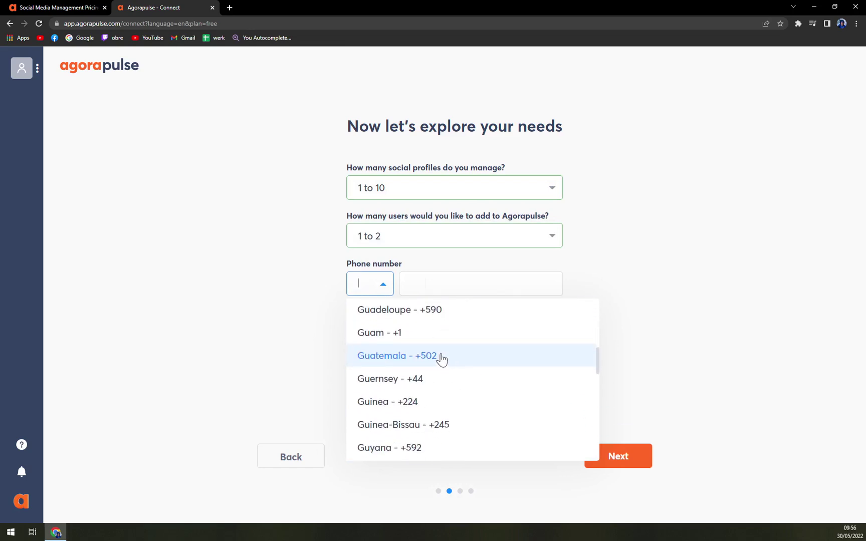
text(+421)
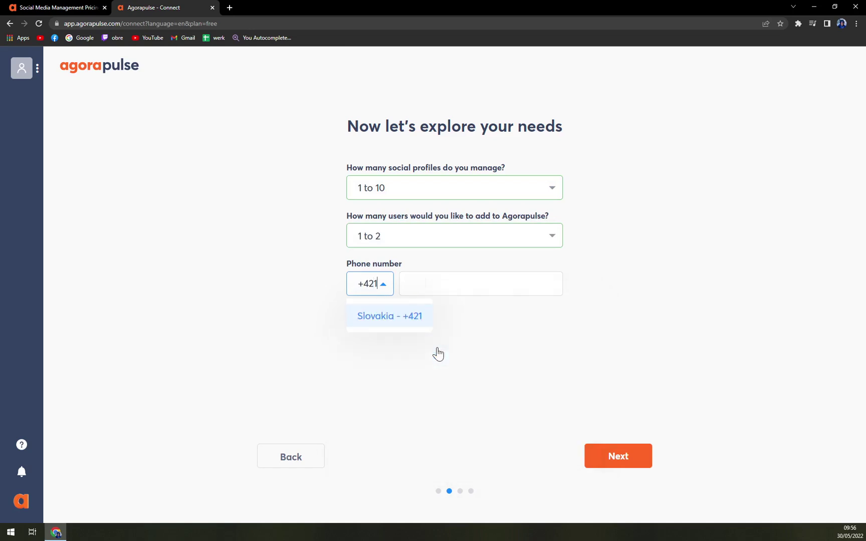
click(386, 328)
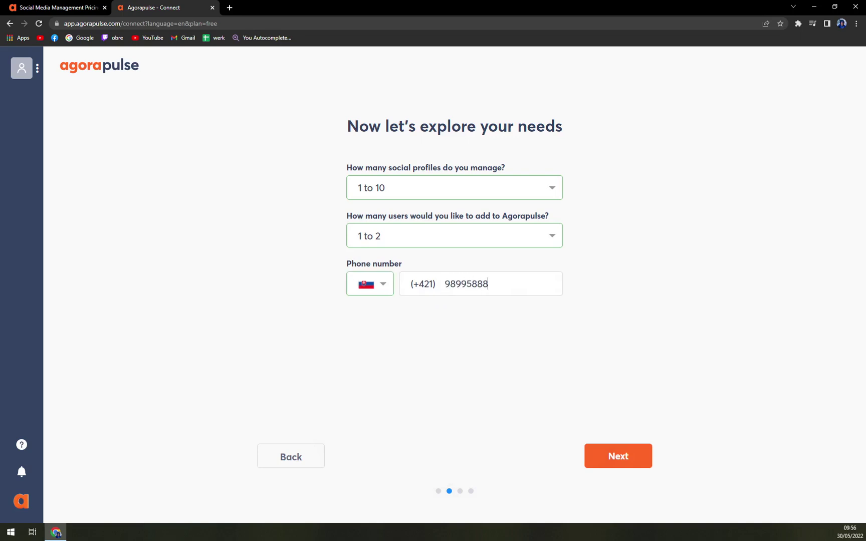
Step: Set company size to 2-10 employees, non-agency, and E-commerce category, then continue
click(615, 455)
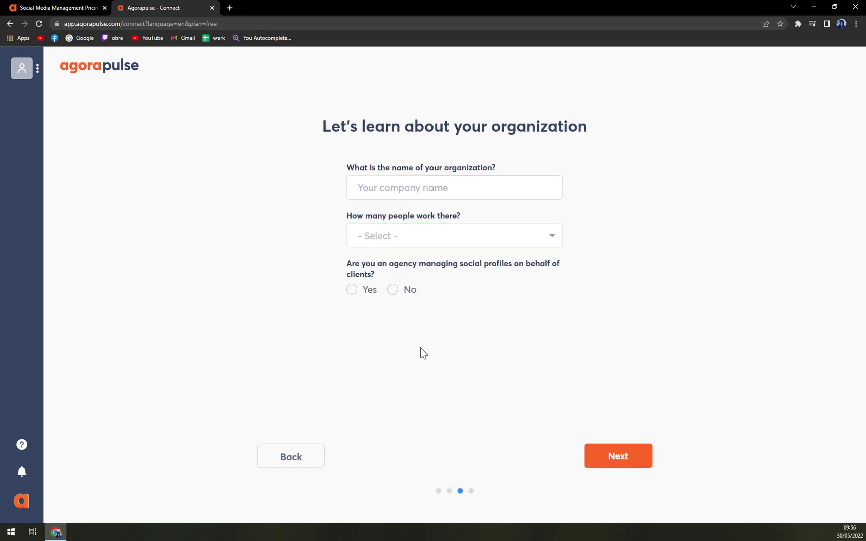
text(MKTips)
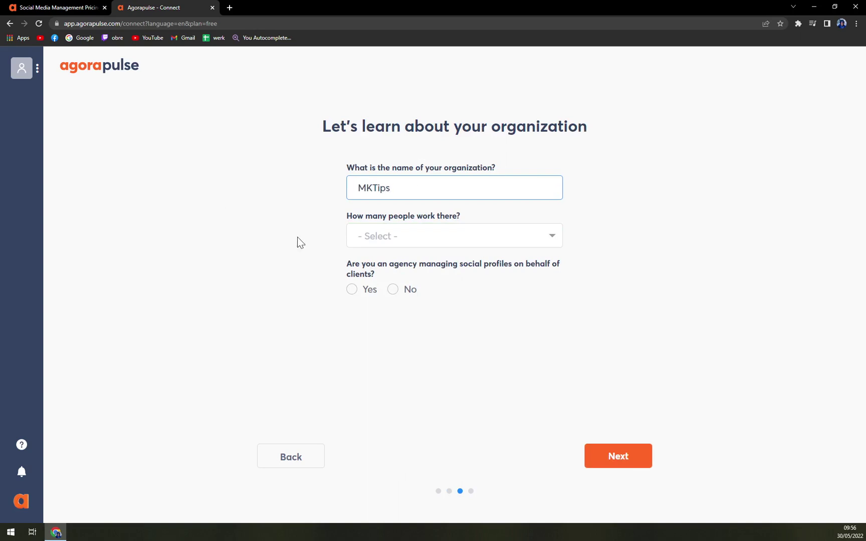
click(379, 236)
click(390, 290)
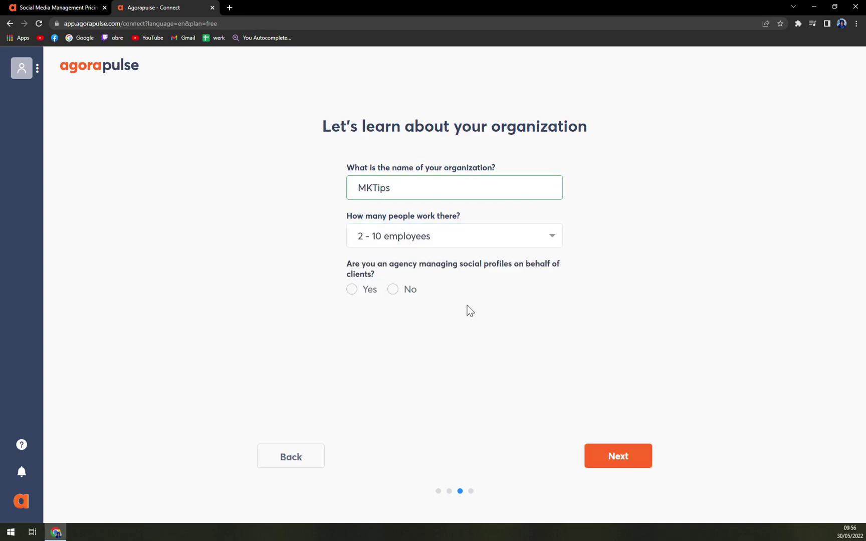
click(371, 292)
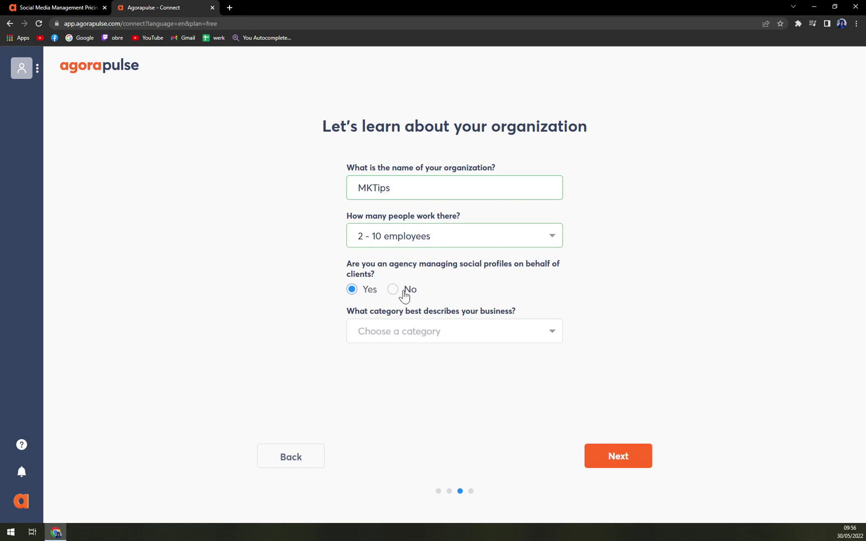
click(443, 337)
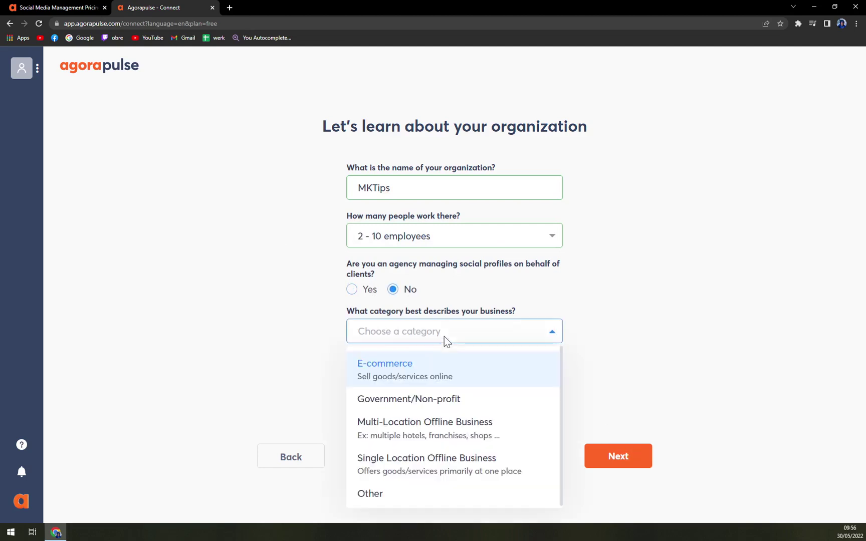
click(432, 376)
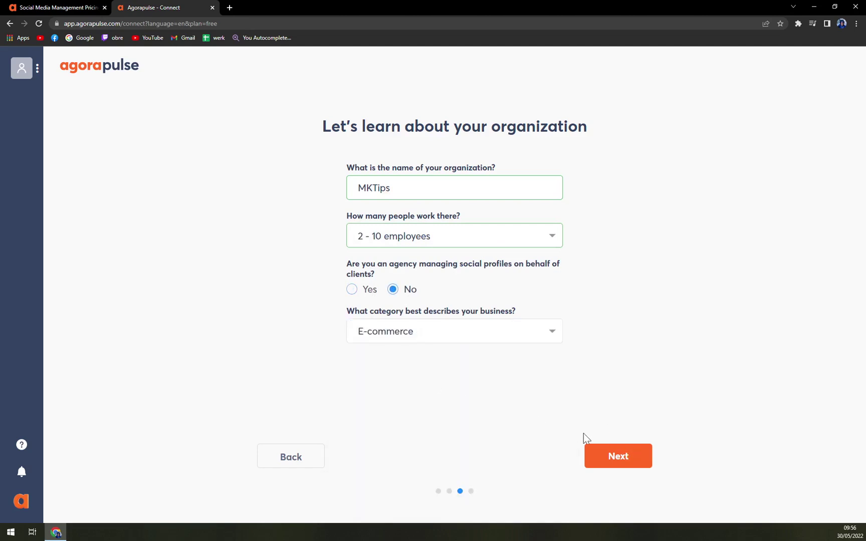
click(618, 456)
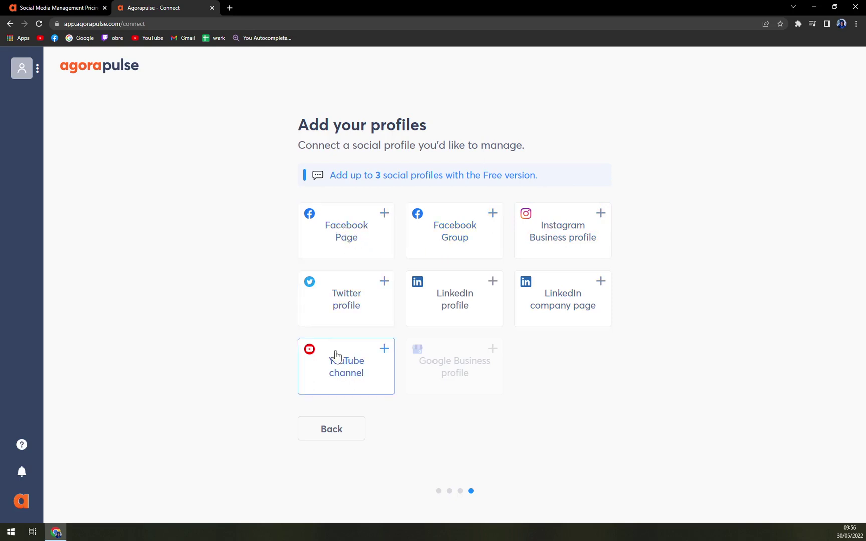
Step: Link the YouTube channel by allowing Agorapulse access through the existing Google account
click(332, 378)
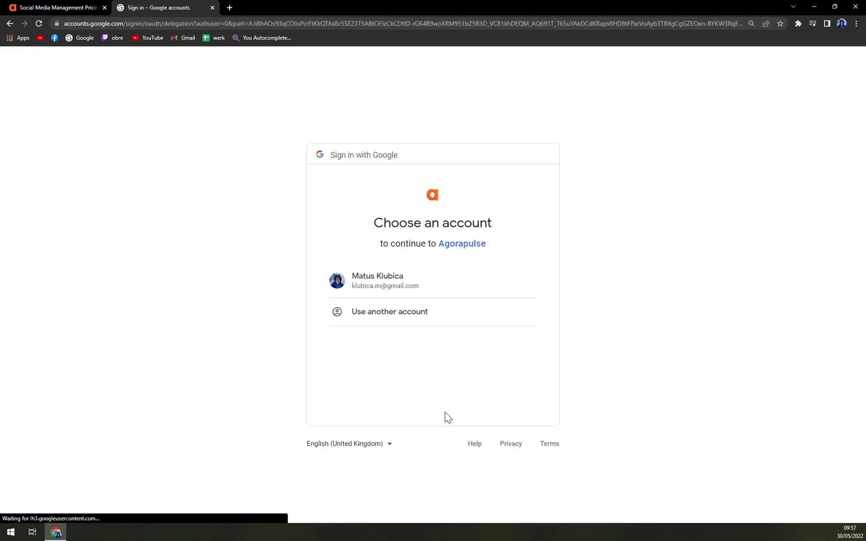
click(398, 283)
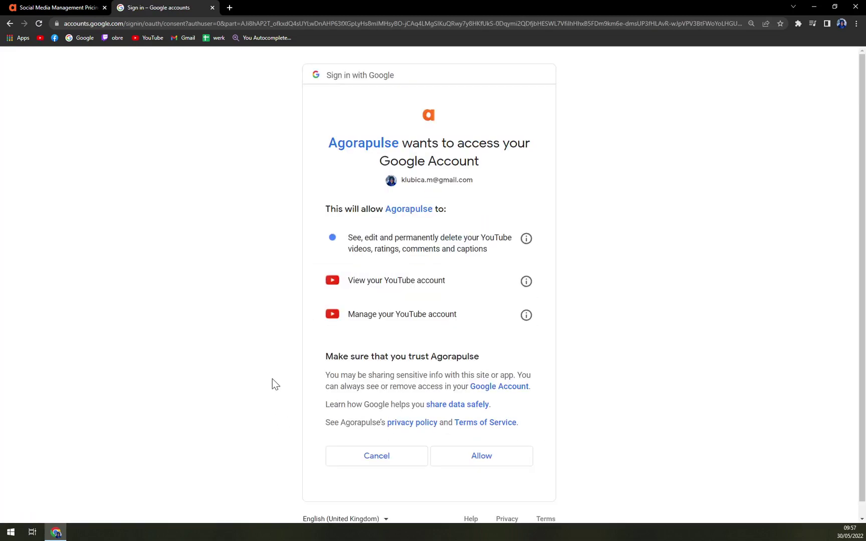
click(481, 455)
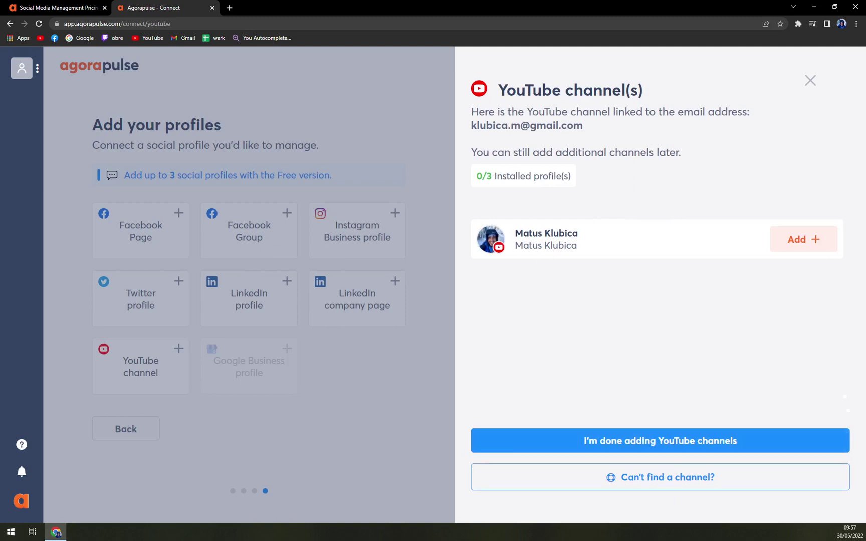
Step: Add the listed YouTube channel as the first of three profiles
click(603, 445)
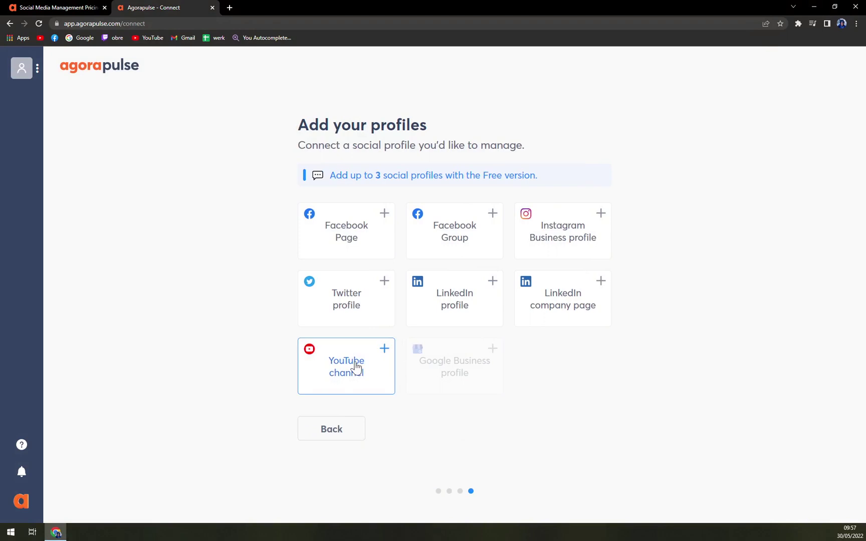
click(352, 365)
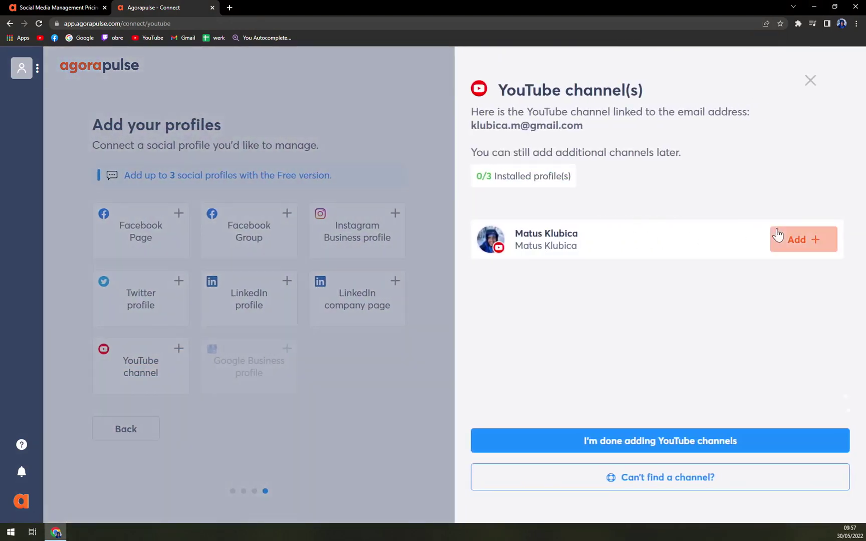
click(799, 239)
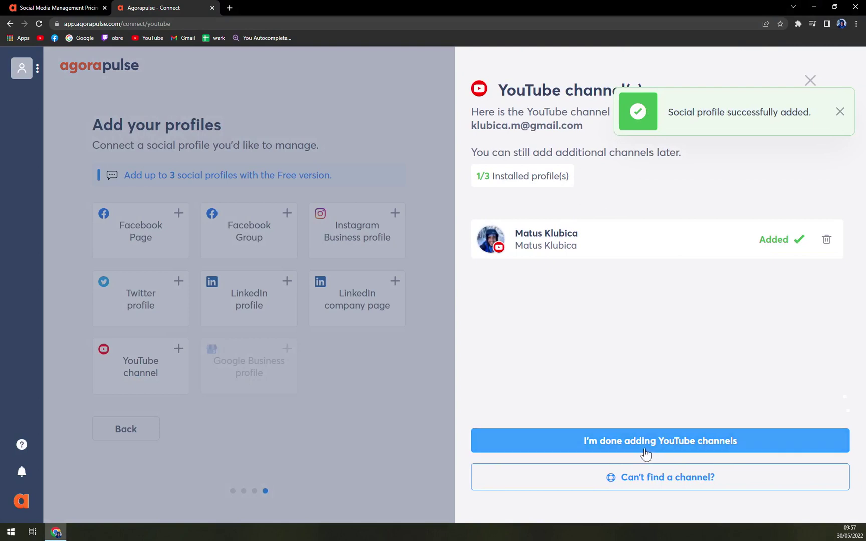
Step: Dismiss the success toast, finish adding YouTube channels, and begin using Agorapulse
click(839, 111)
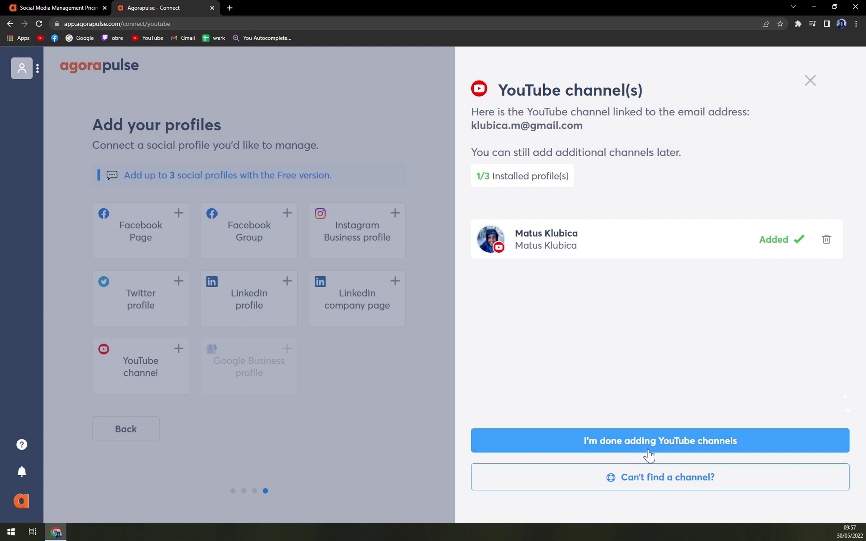
click(636, 441)
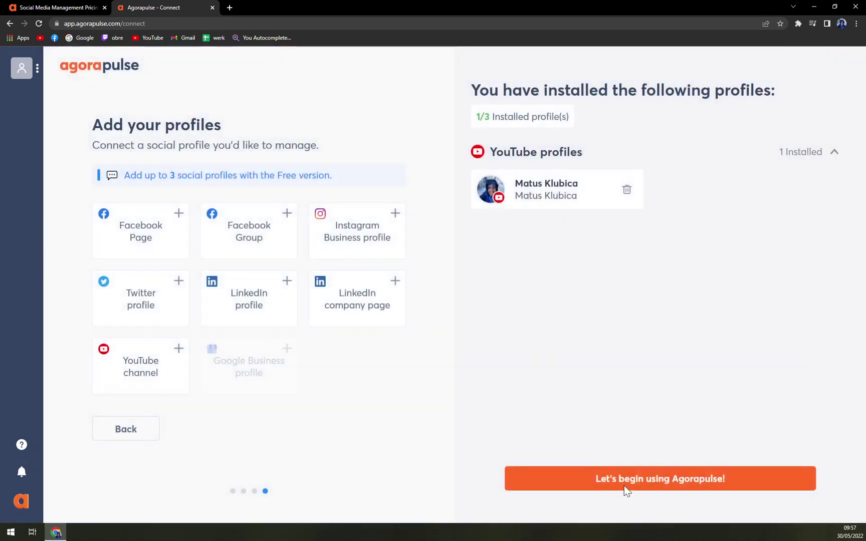
click(620, 480)
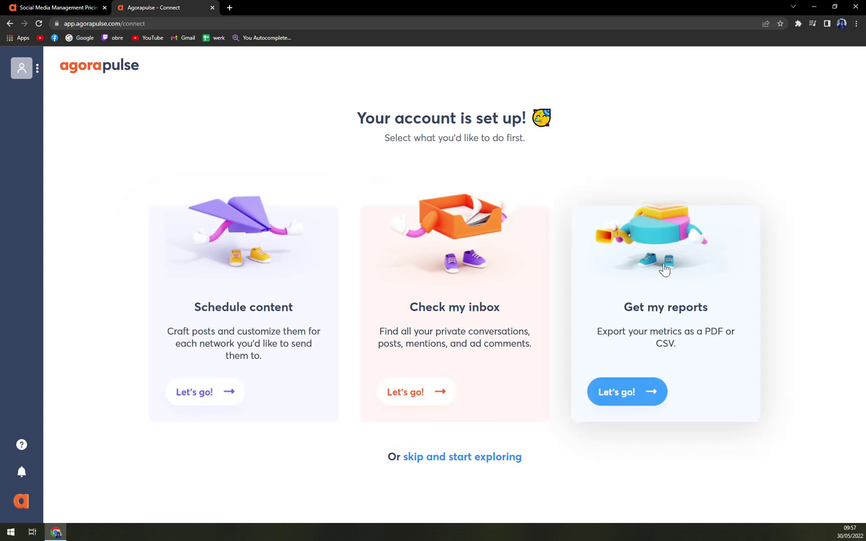
Step: Skip the first-task options using the 'skip and start exploring' link
click(477, 457)
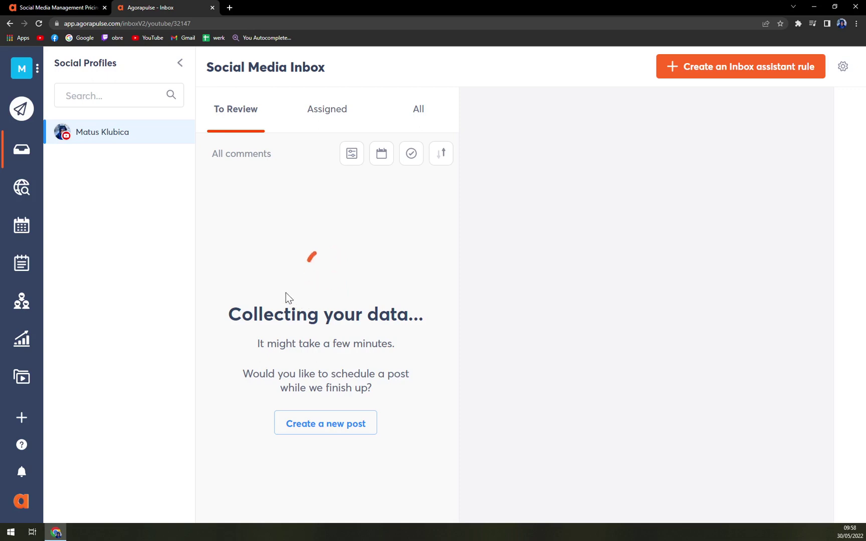
Step: Open and close the YouTube post composer, then visit the Listening page
click(22, 109)
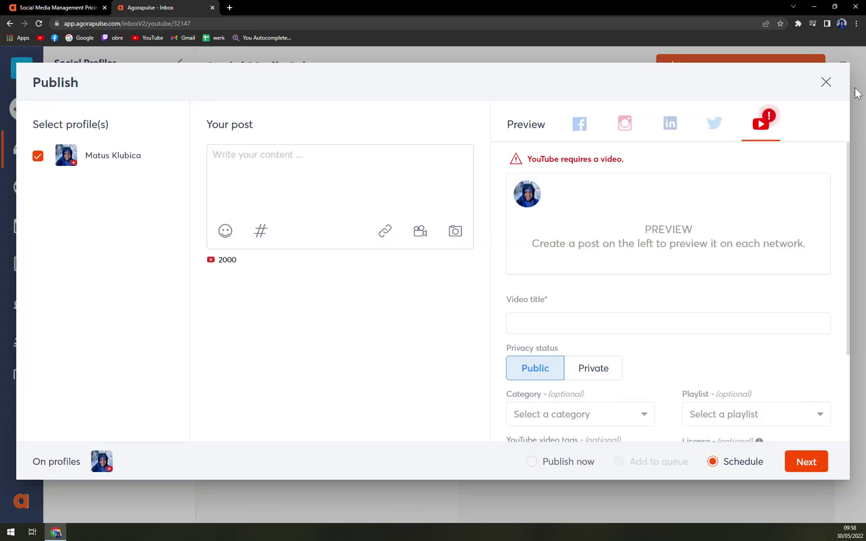
scroll(626, 325, down, 3)
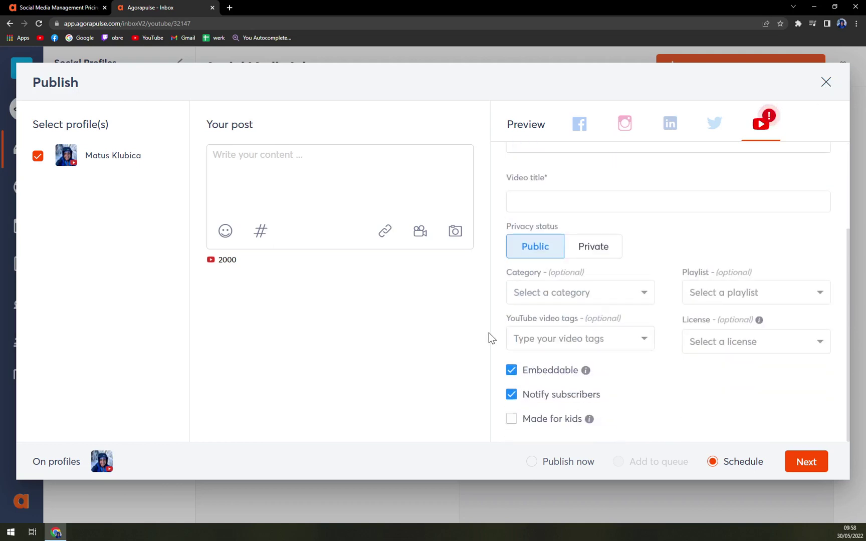
click(826, 82)
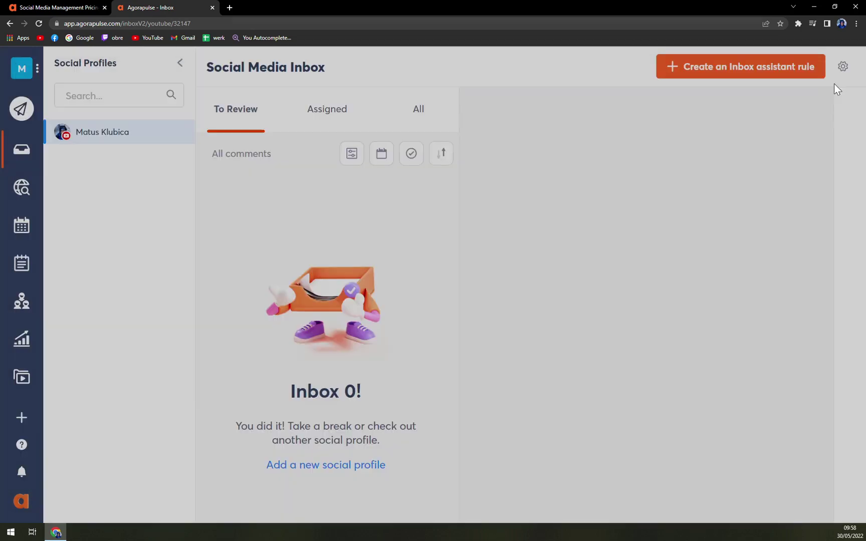
click(22, 188)
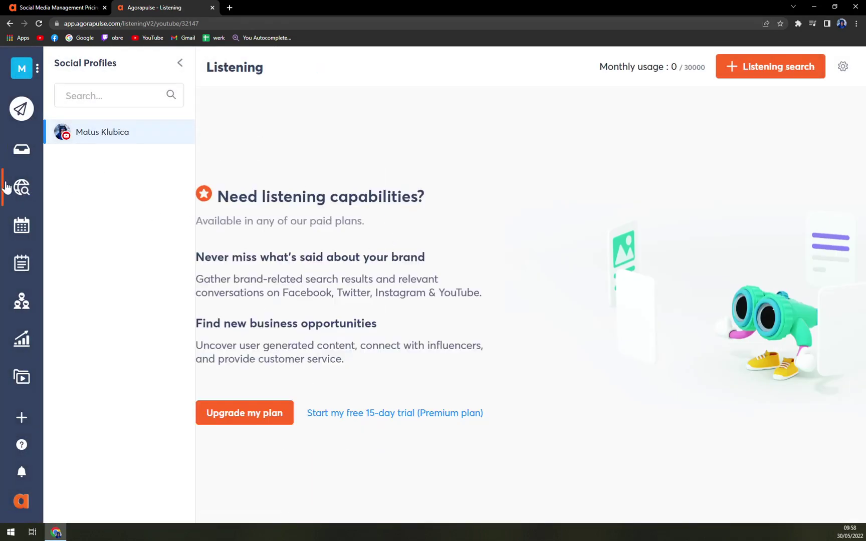
Step: Visit Calendar, Publishing post lists, Fans & Followers and Reports, then return to the Inbox
click(22, 226)
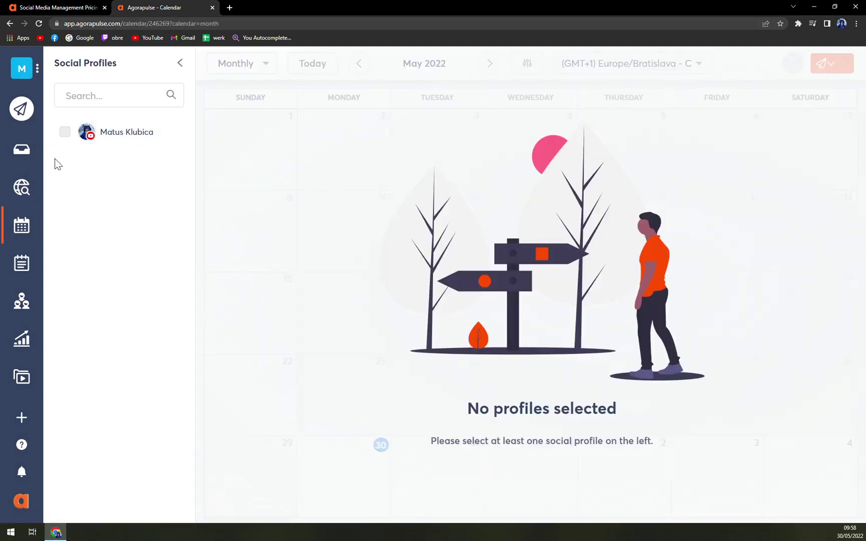
click(23, 228)
click(20, 265)
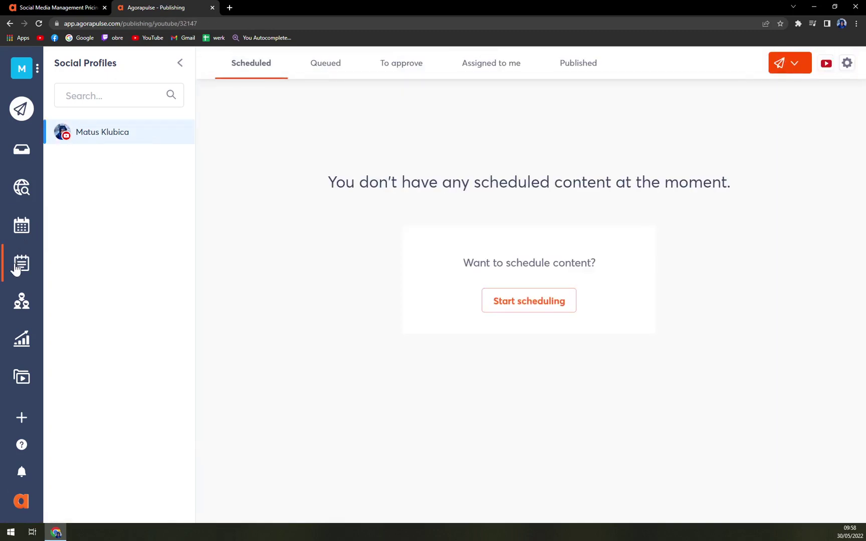
click(24, 301)
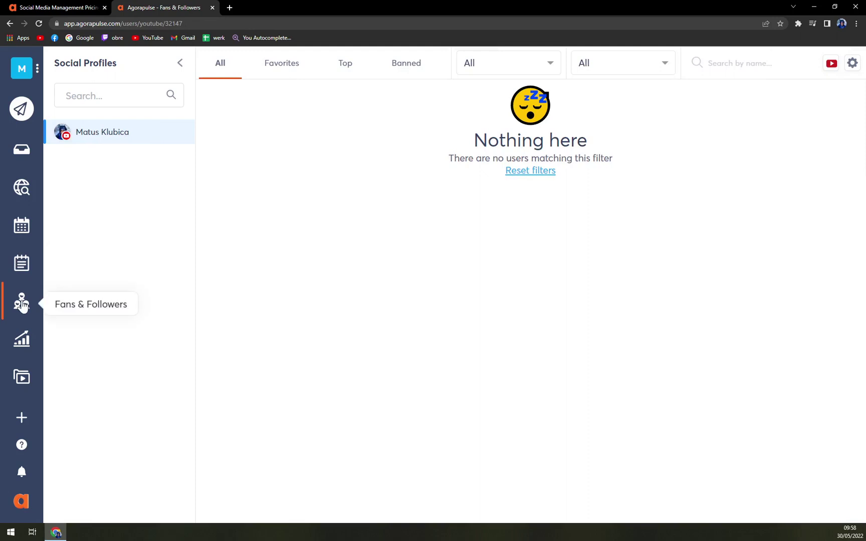
click(24, 340)
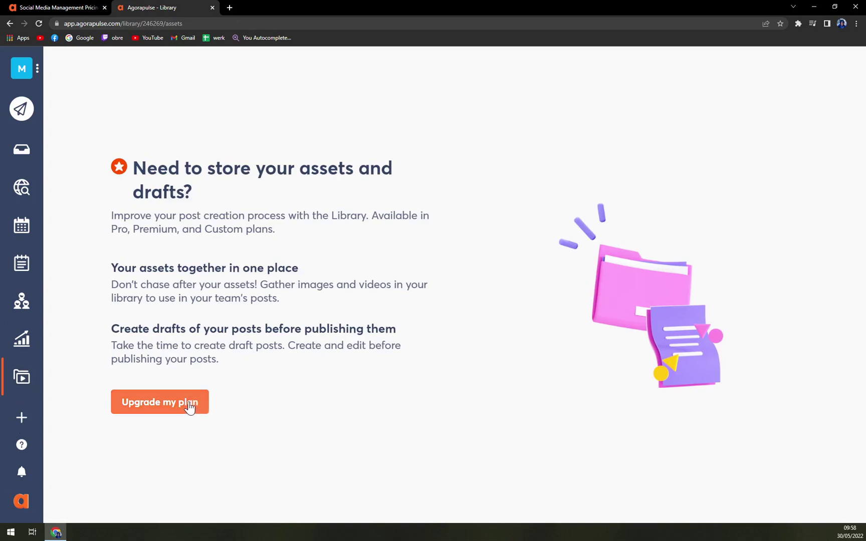
click(22, 151)
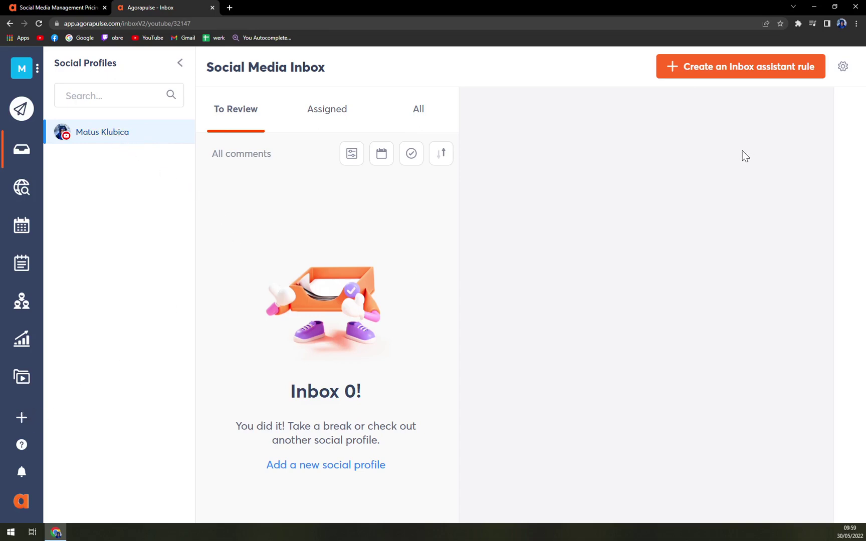
Step: Open and close the premium-only Inbox Assistant settings, then return to the pricing page
click(842, 67)
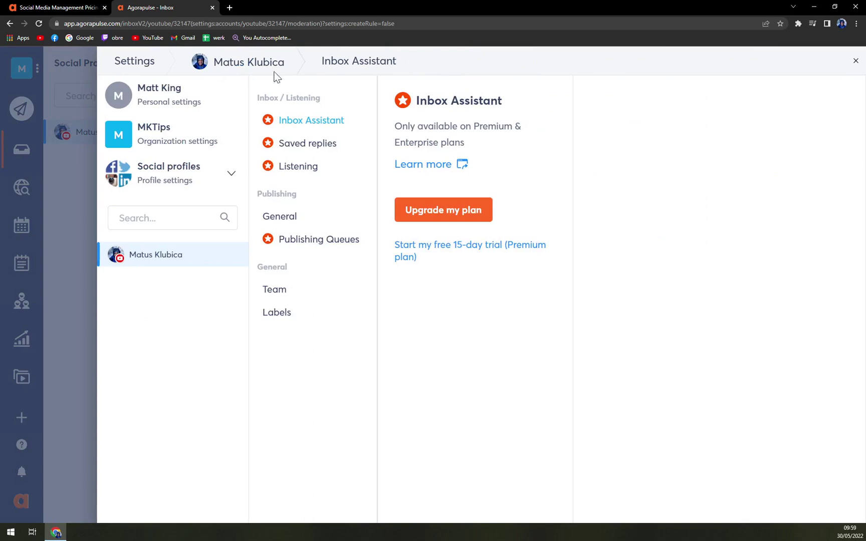
click(74, 202)
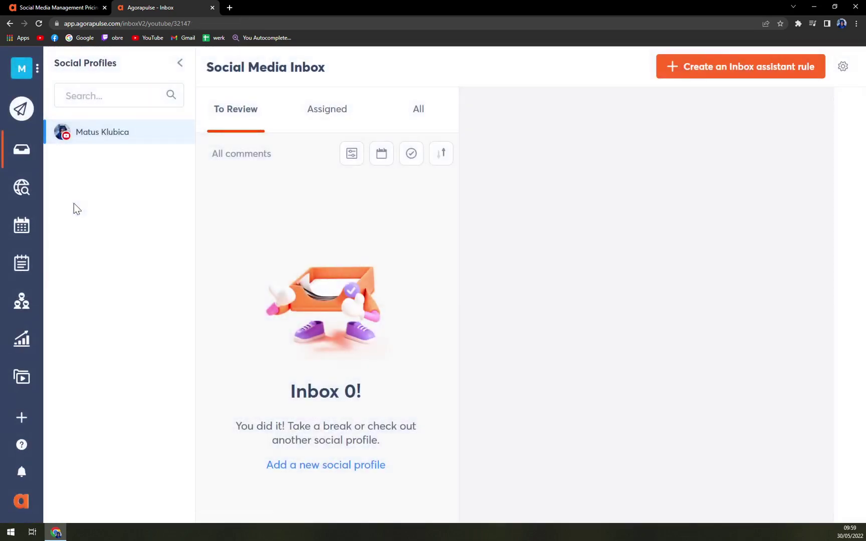
click(58, 8)
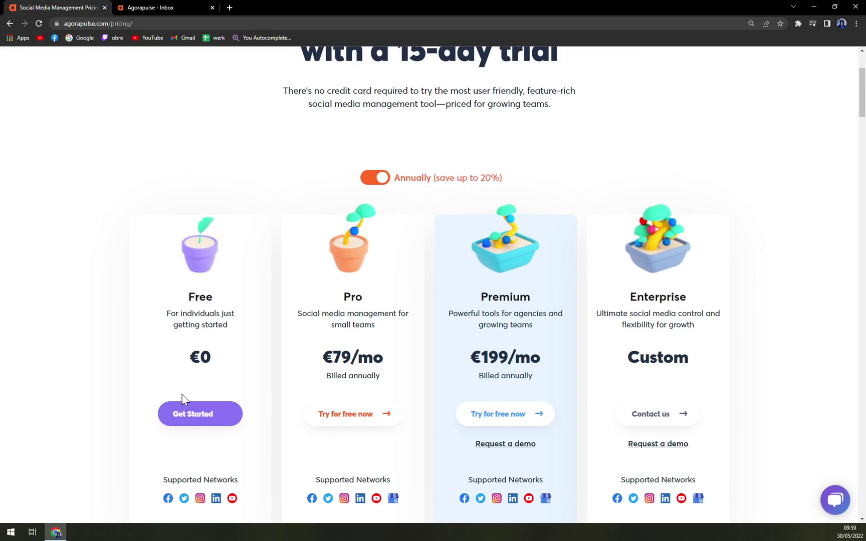
scroll(189, 412, down, 2)
scroll(189, 413, down, 1)
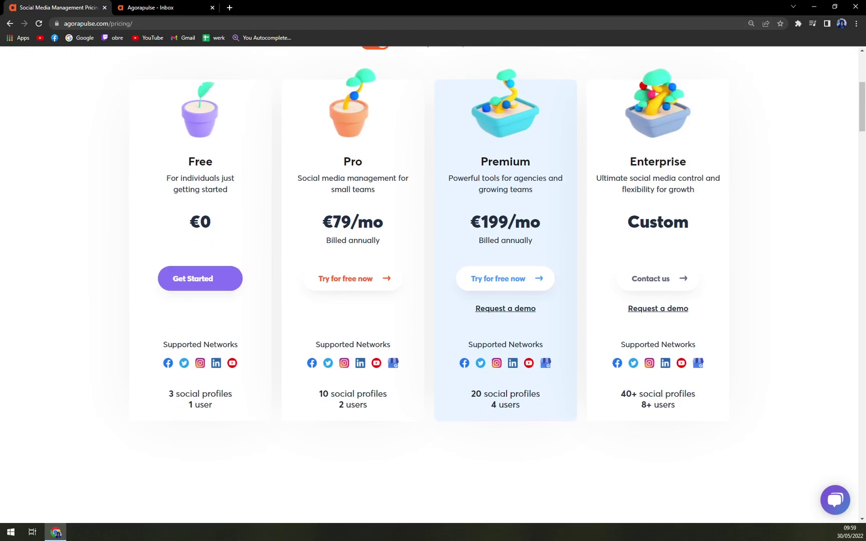
Step: Confirm the Free plan's 3-profile and 1-user limits, then go back to the Inbox tab
drag(186, 410, 223, 412)
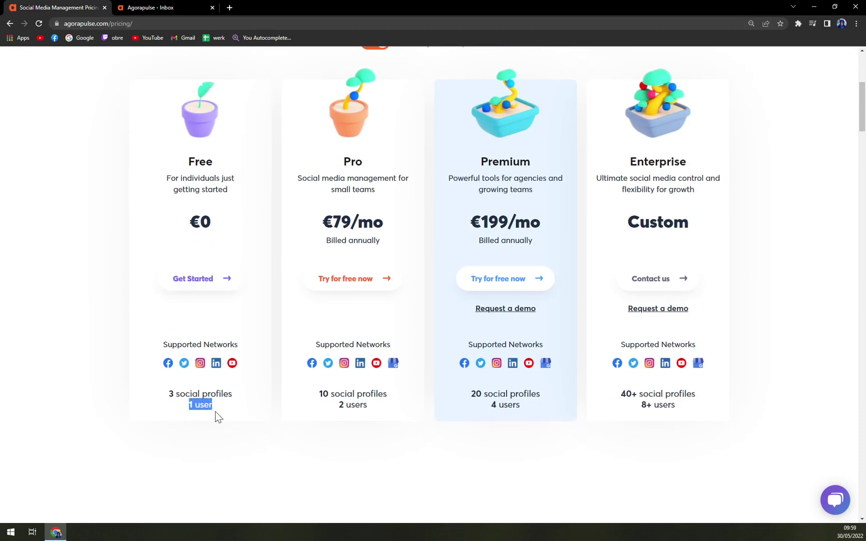
click(167, 456)
scroll(250, 466, up, 5)
scroll(251, 467, up, 5)
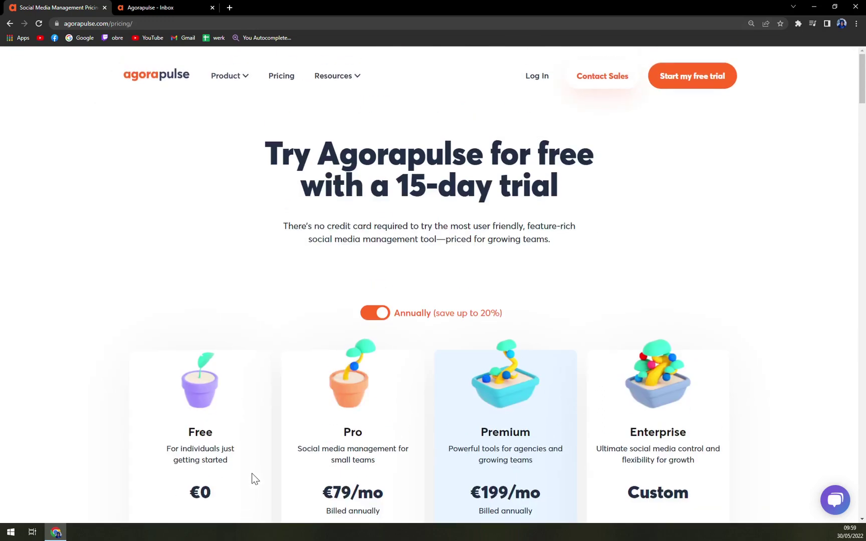
click(151, 8)
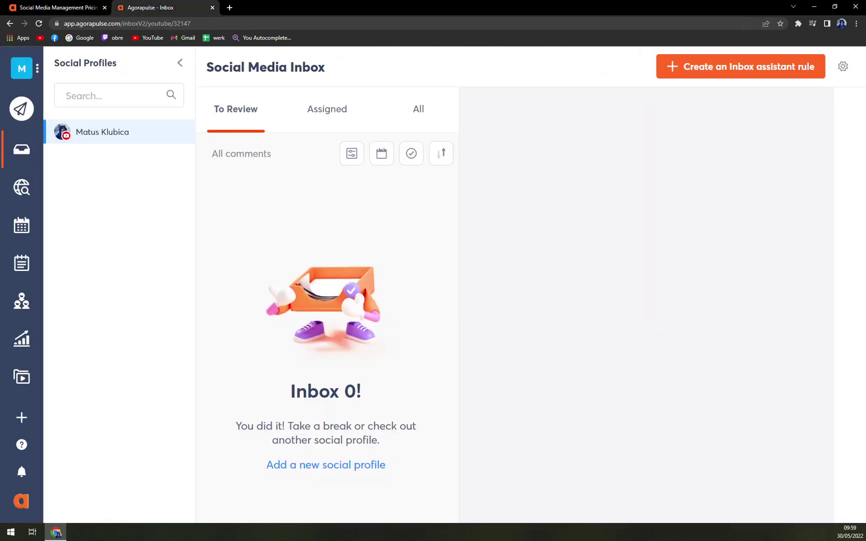